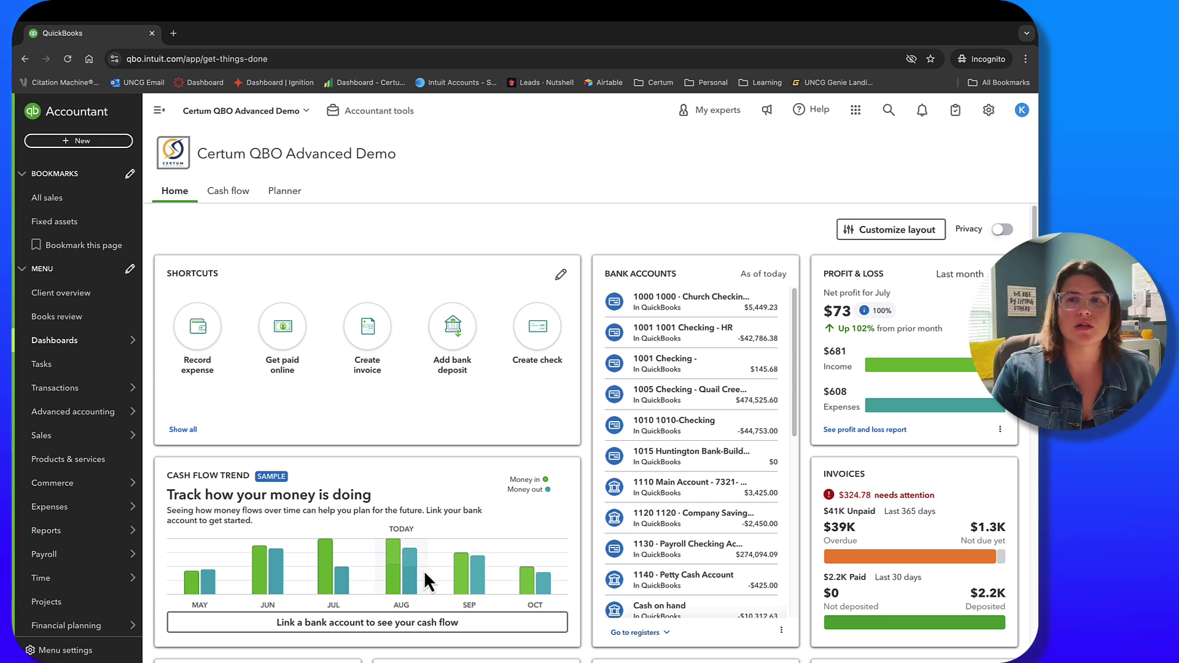
Open the chart of accounts and filter it by "undeposit" to check the Undeposited Funds account's detail type
click(988, 110)
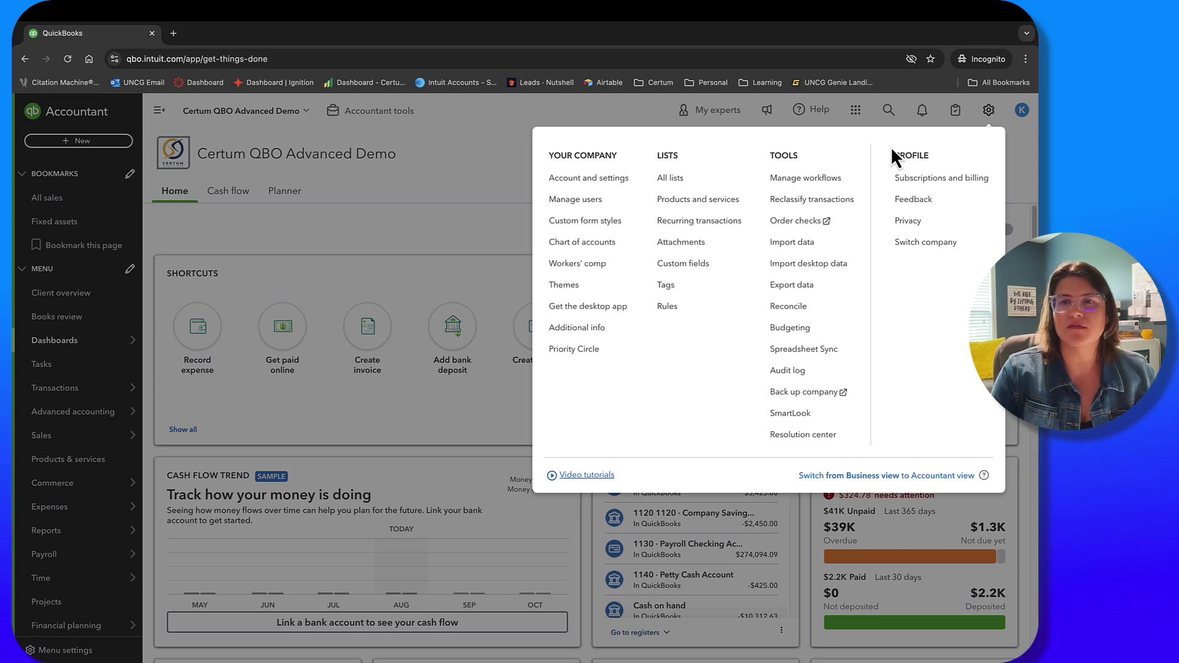
click(613, 243)
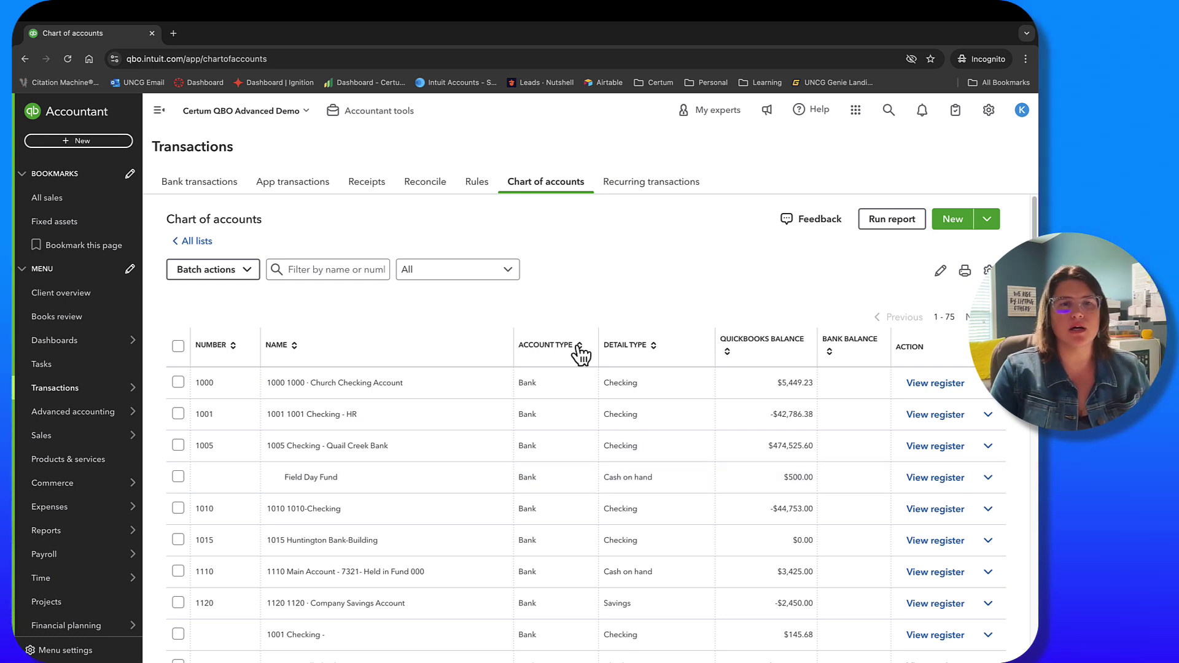
click(344, 274)
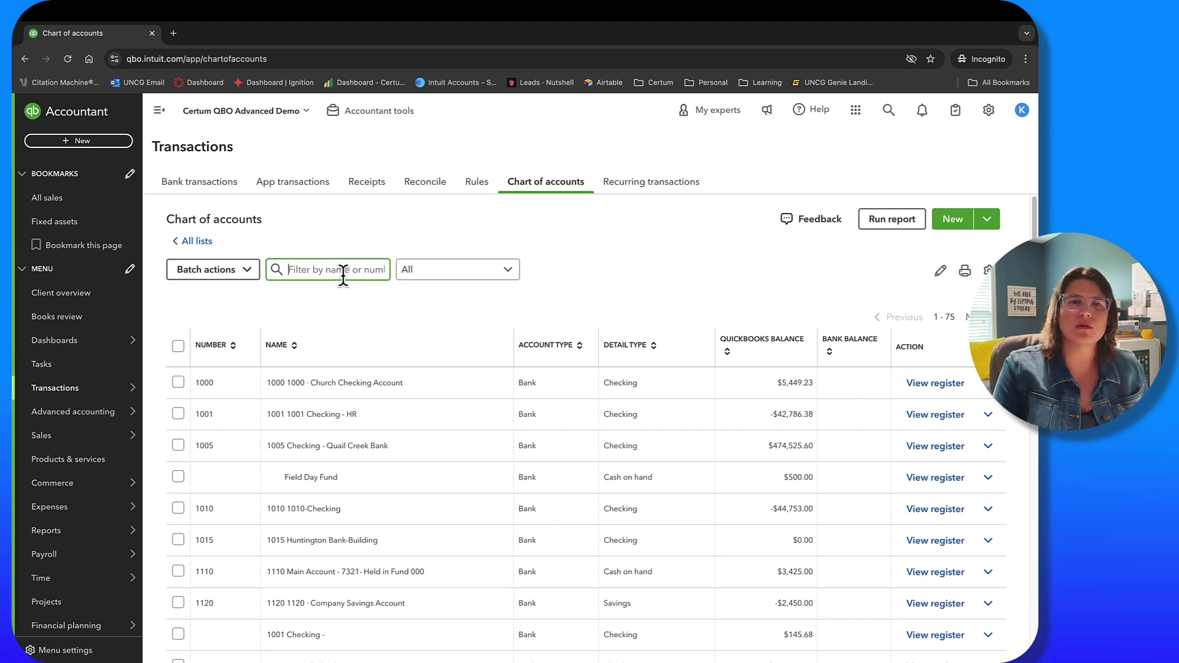
text(undeposit)
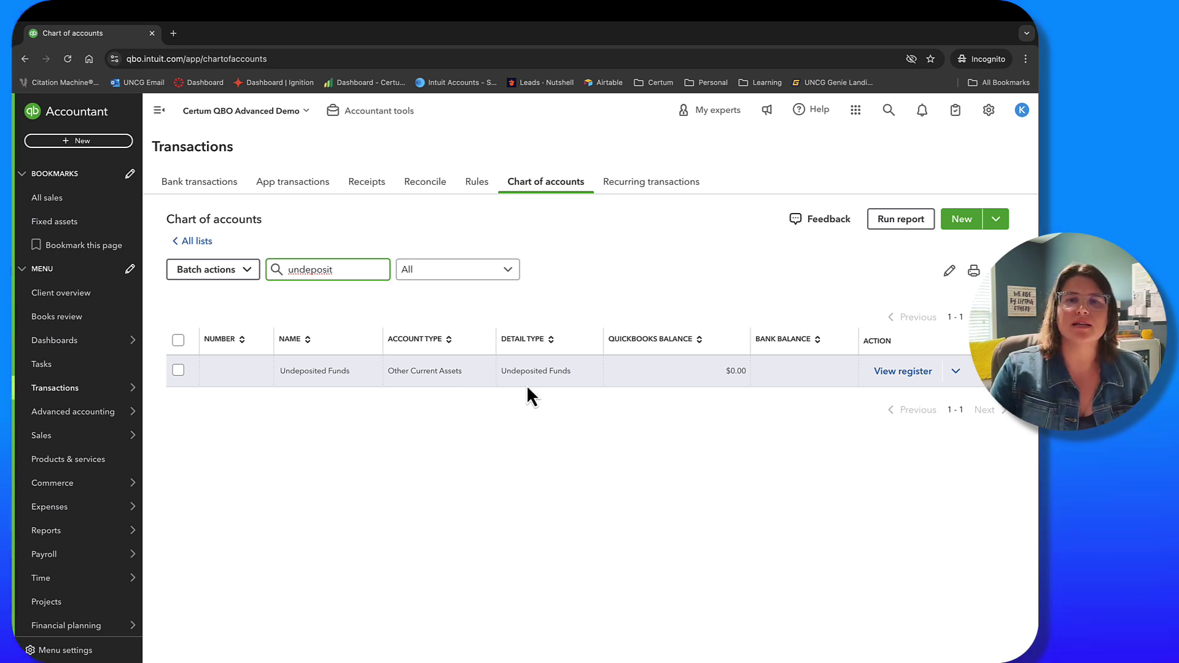
drag(570, 370, 512, 367)
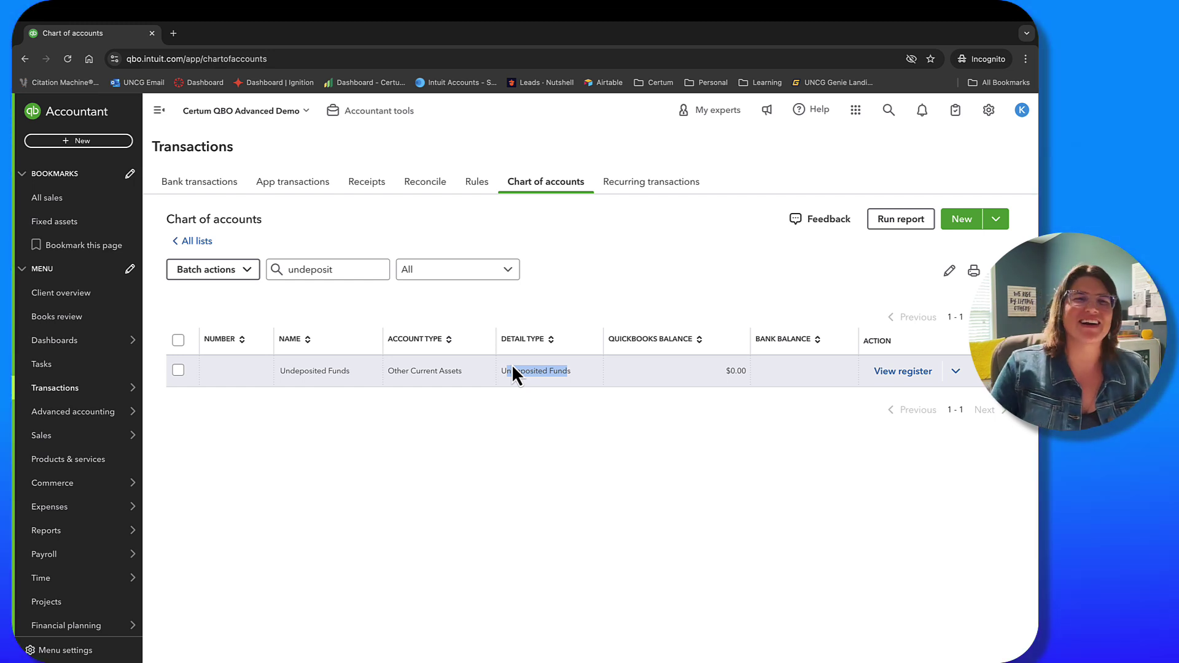
click(502, 424)
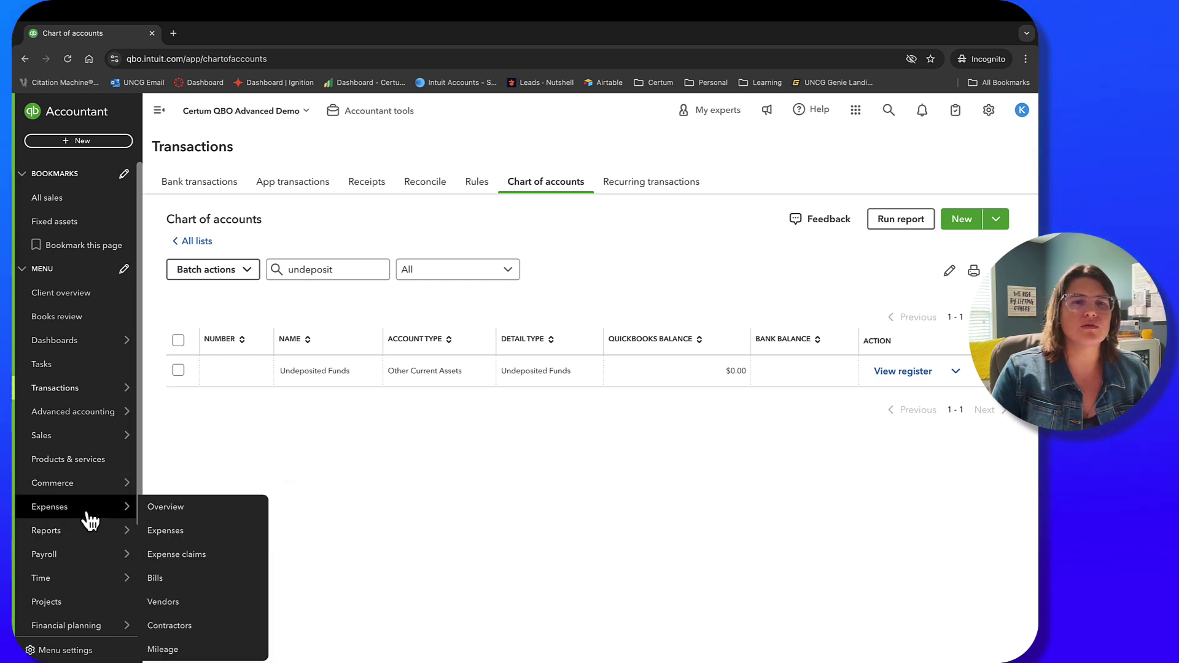
Open the Balance Sheet report and examine where Undeposited Funds sits under Other Current Assets
click(175, 530)
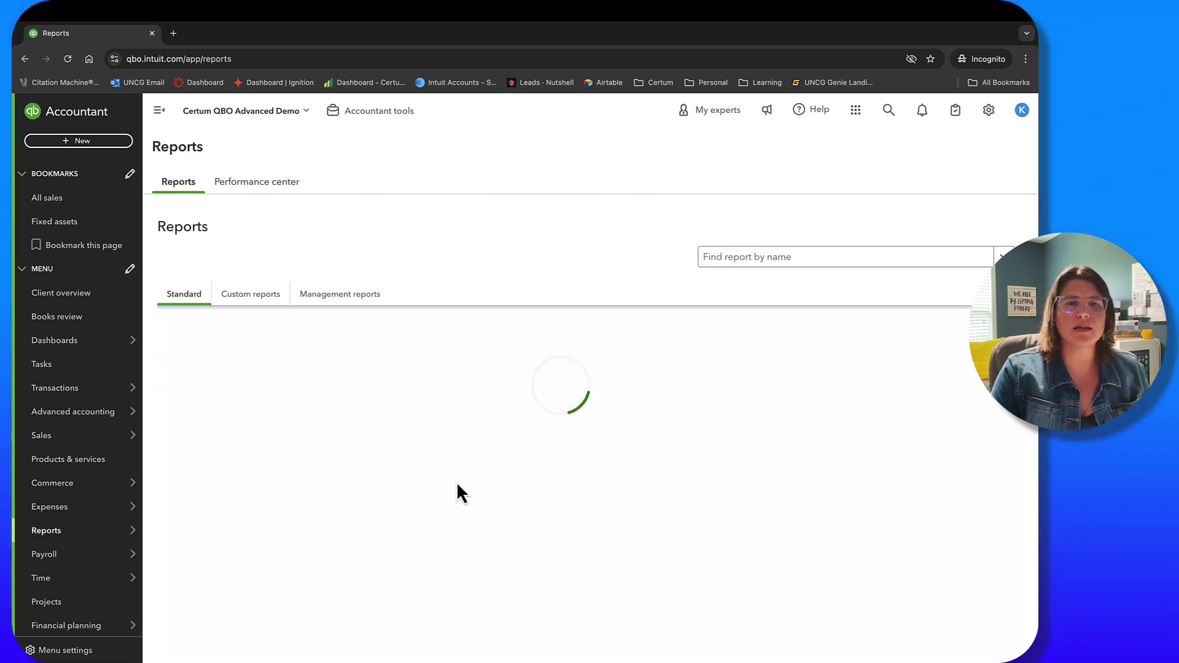
click(231, 437)
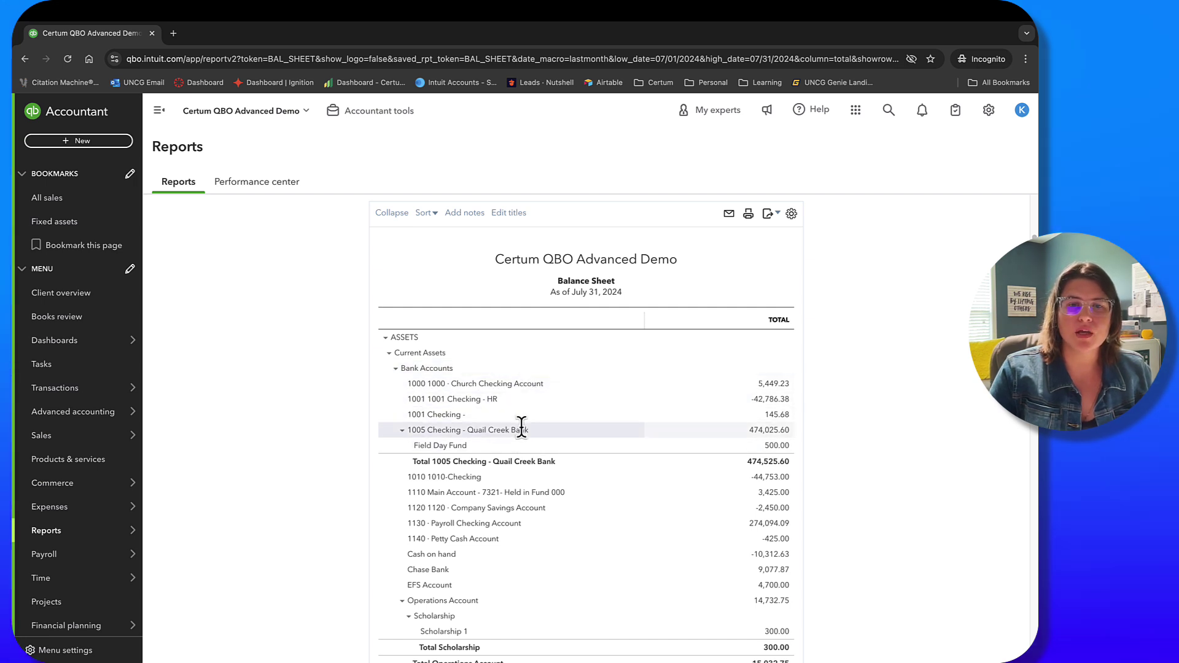
scroll(522, 429, down, 3)
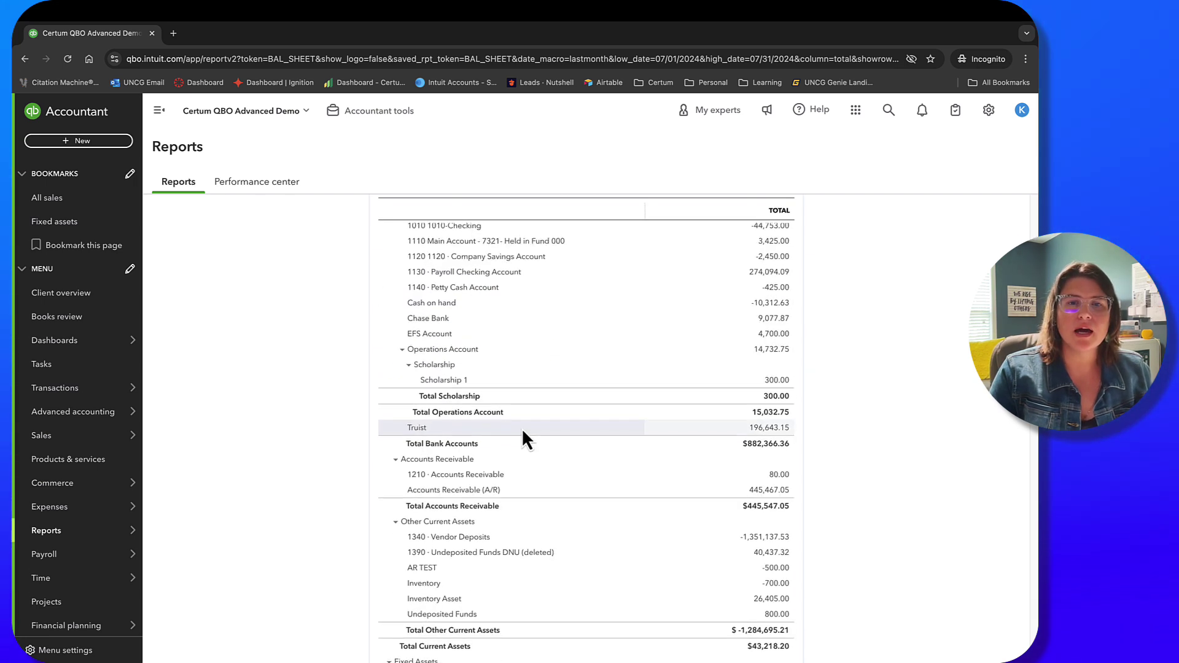
scroll(521, 428, up, 1)
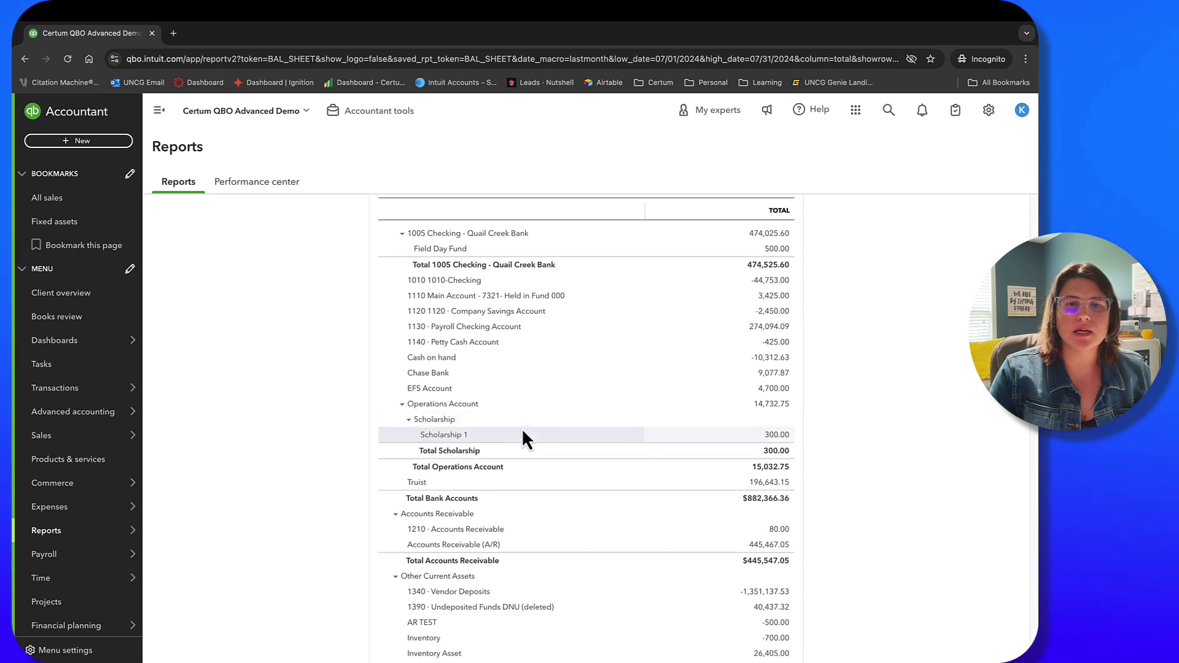
scroll(522, 429, down, 2)
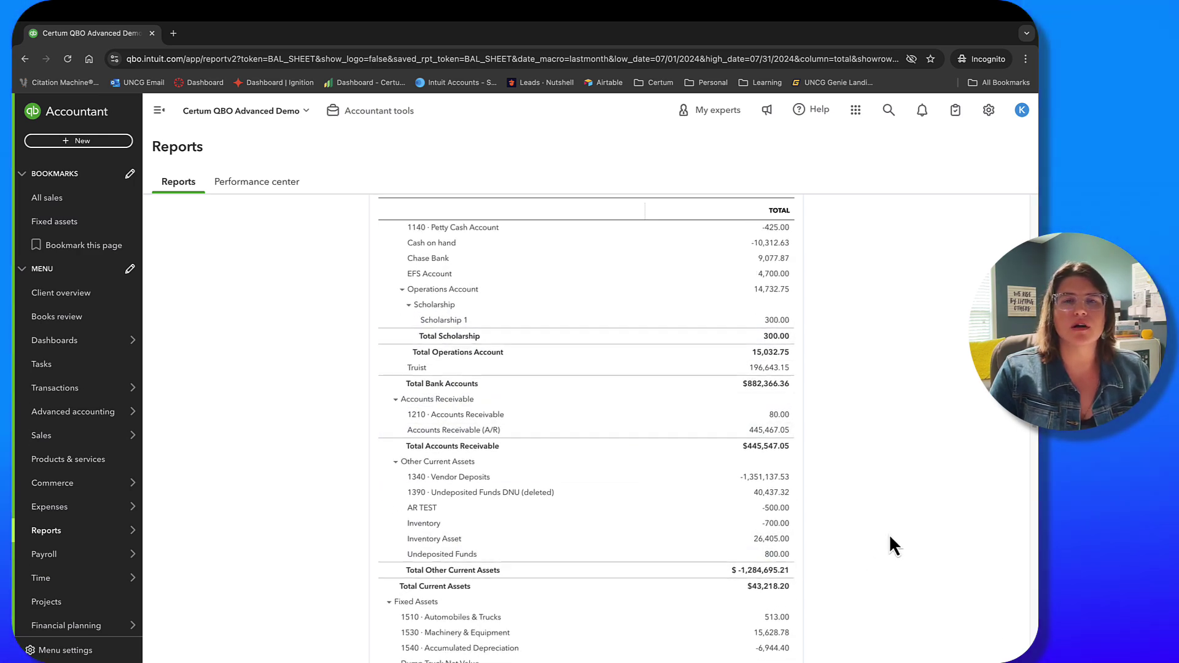
Check the Balance Sheet's period end date and review its bank accounts, receivables and other current assets
scroll(890, 537, up, 8)
click(459, 272)
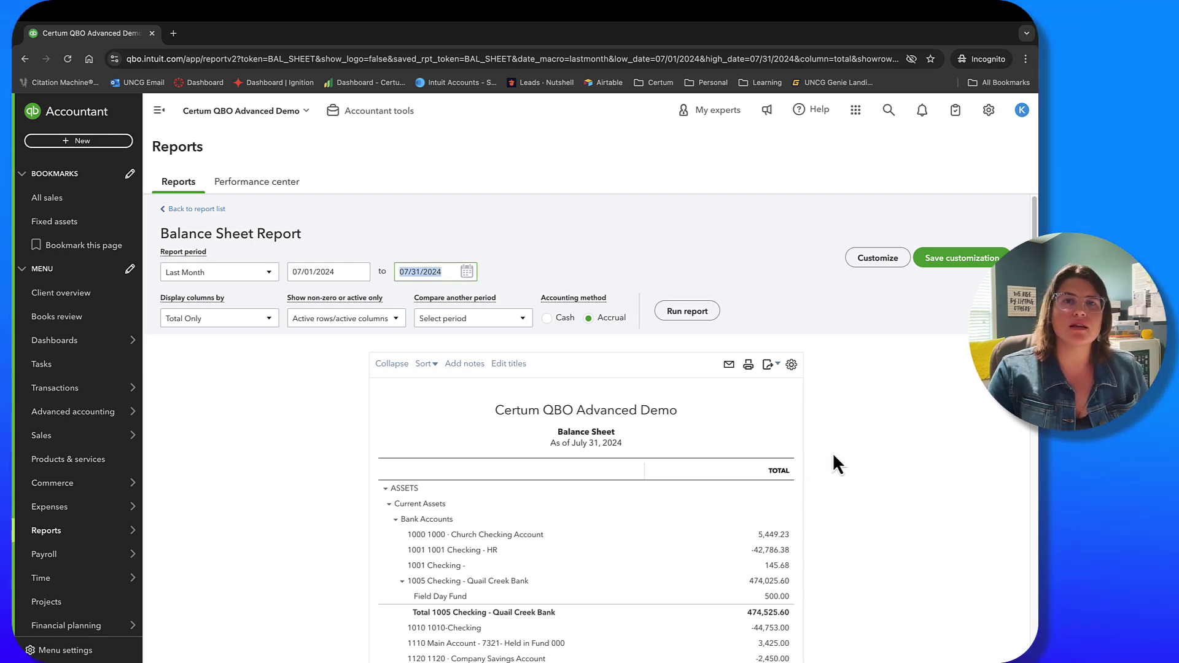
scroll(833, 456, down, 3)
scroll(833, 455, down, 2)
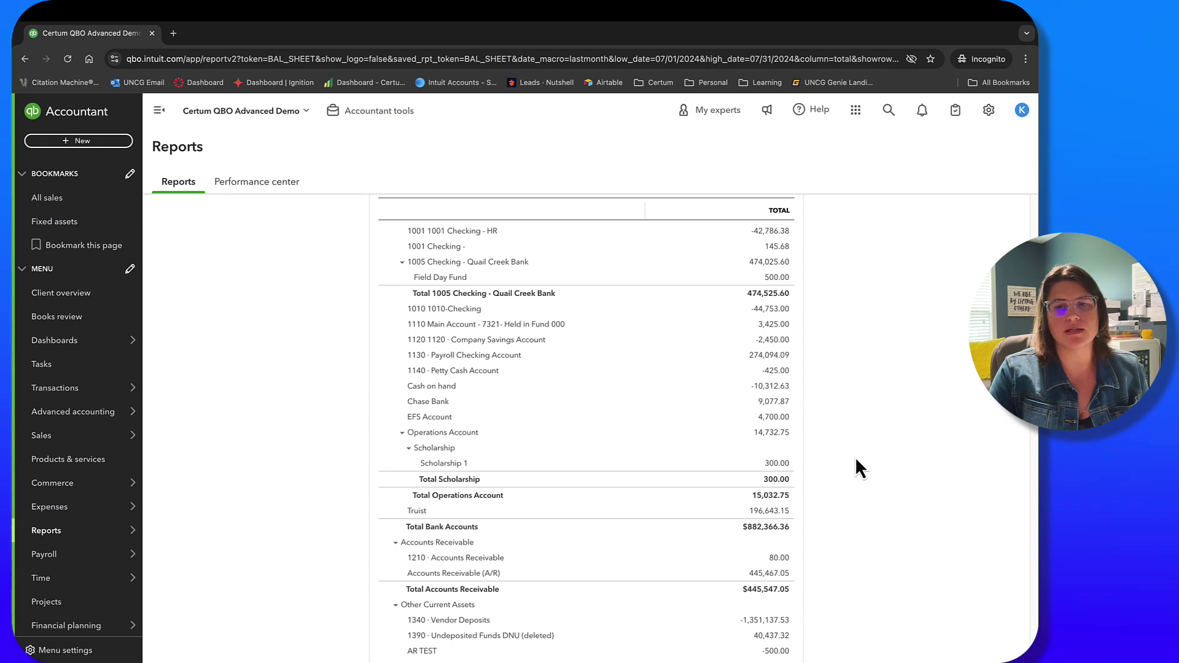
scroll(850, 455, up, 4)
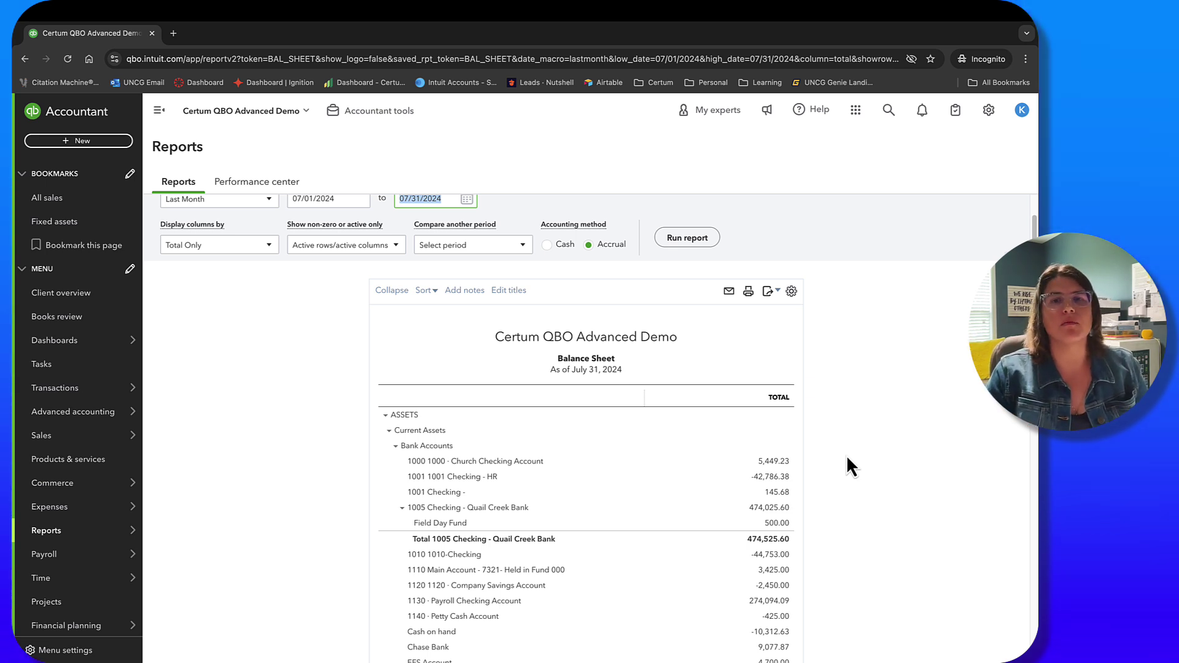
scroll(840, 479, up, 3)
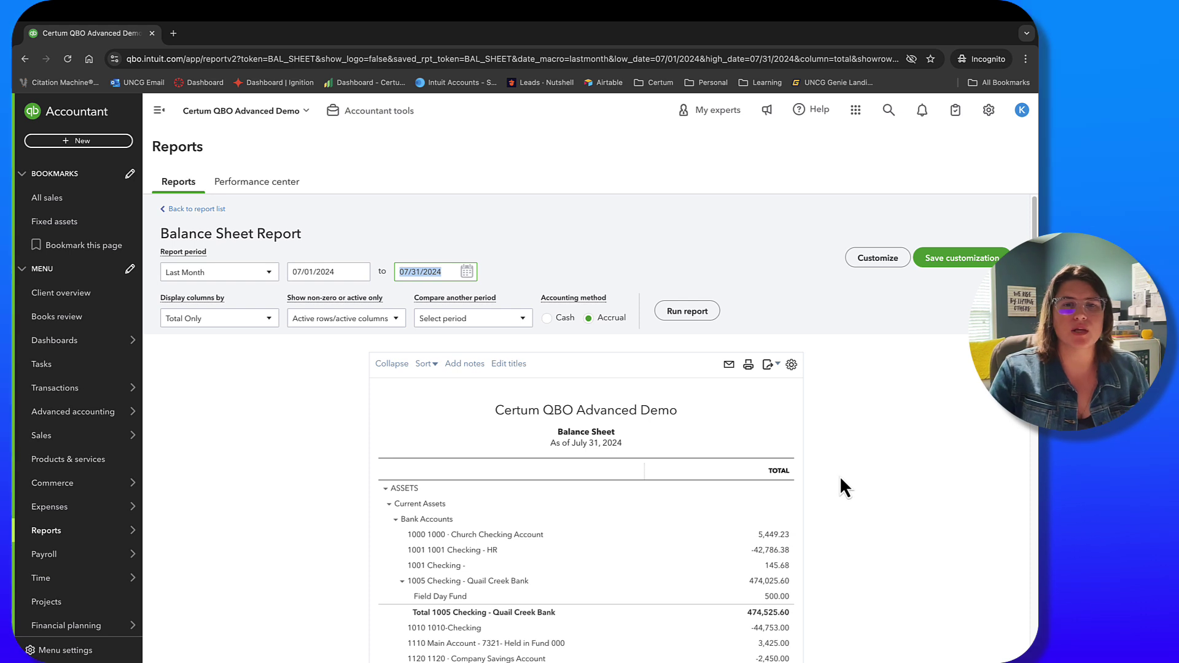
scroll(839, 475, down, 4)
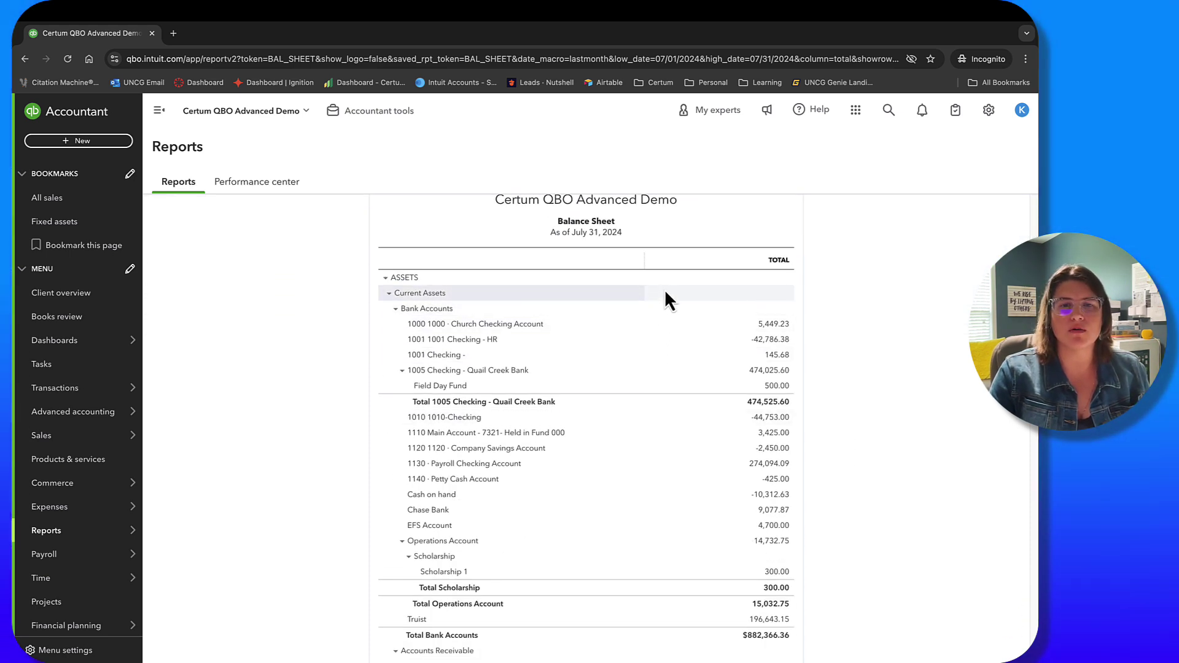
scroll(683, 479, down, 2)
scroll(683, 495, down, 3)
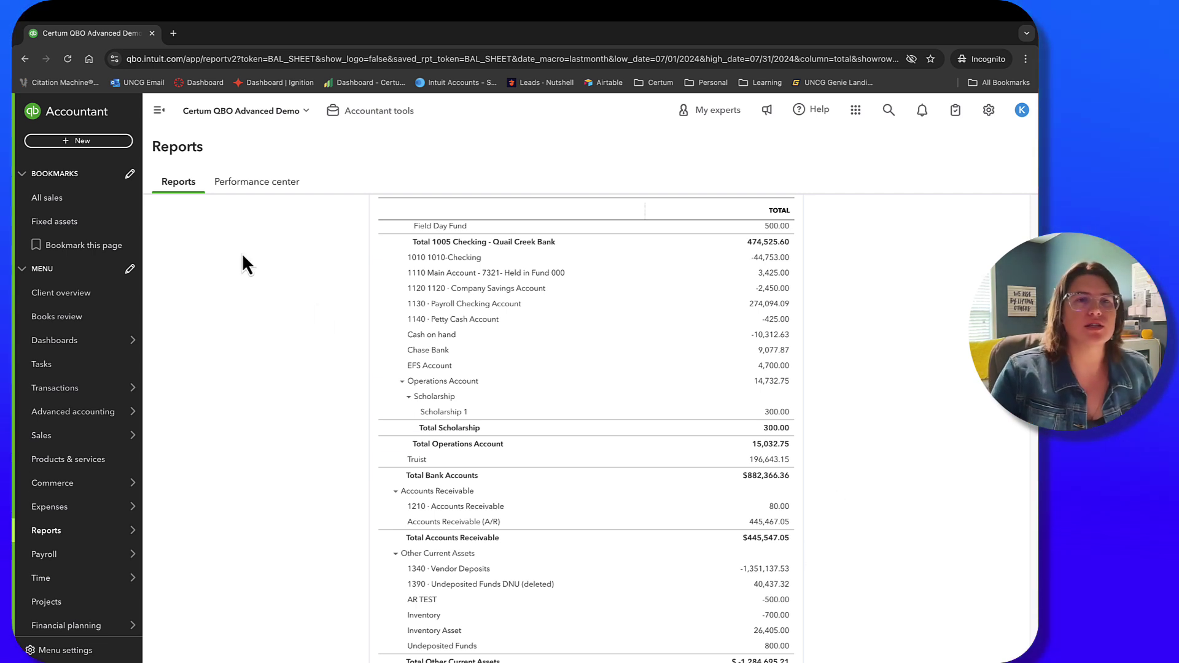
Start a new Receive Payment transaction and set its deposit account to Undeposited Funds
click(101, 144)
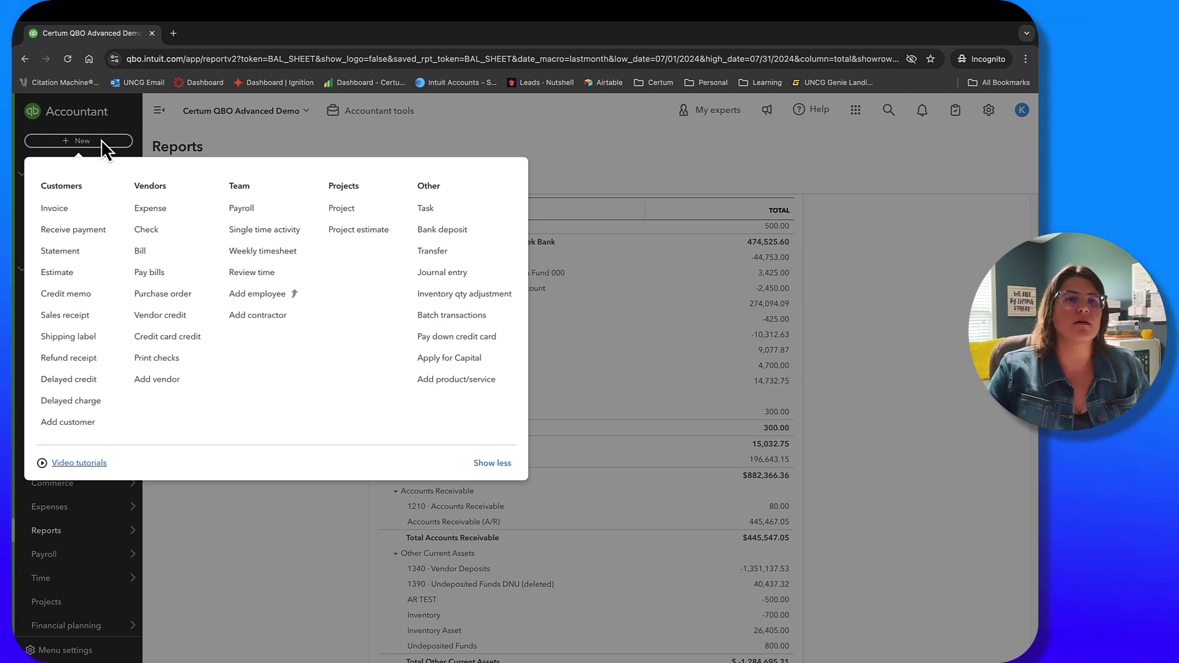
click(77, 230)
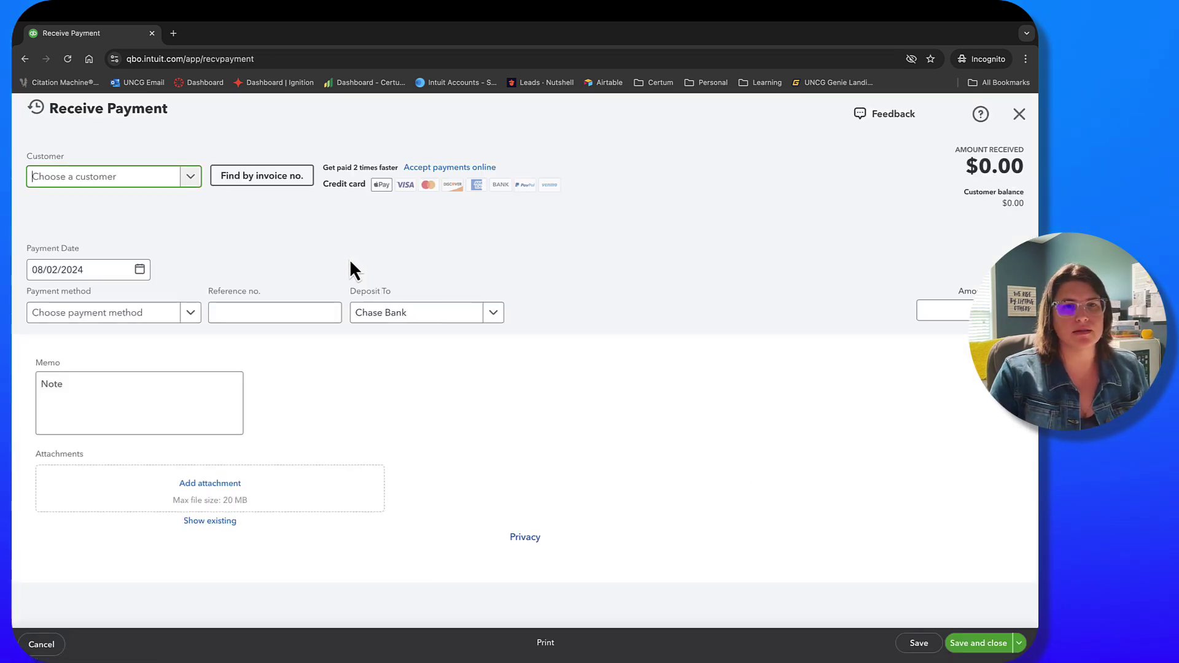
click(415, 322)
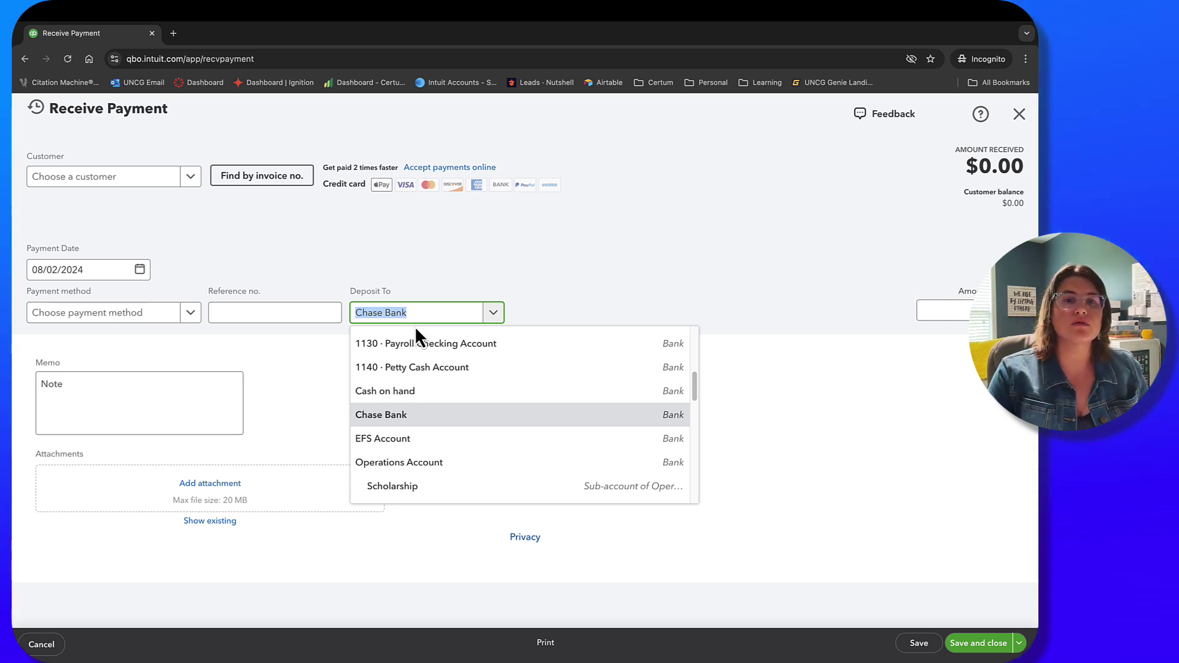
scroll(458, 402, up, 3)
scroll(457, 402, up, 3)
scroll(458, 402, down, 3)
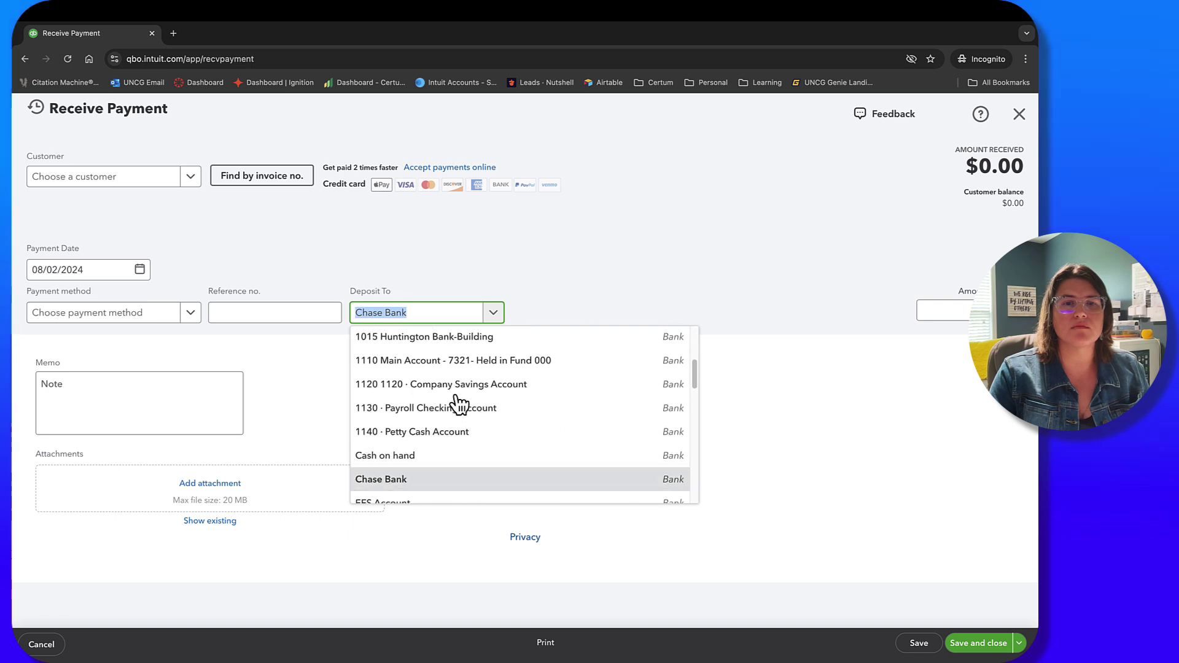
scroll(457, 402, down, 3)
scroll(457, 403, down, 6)
scroll(457, 402, down, 3)
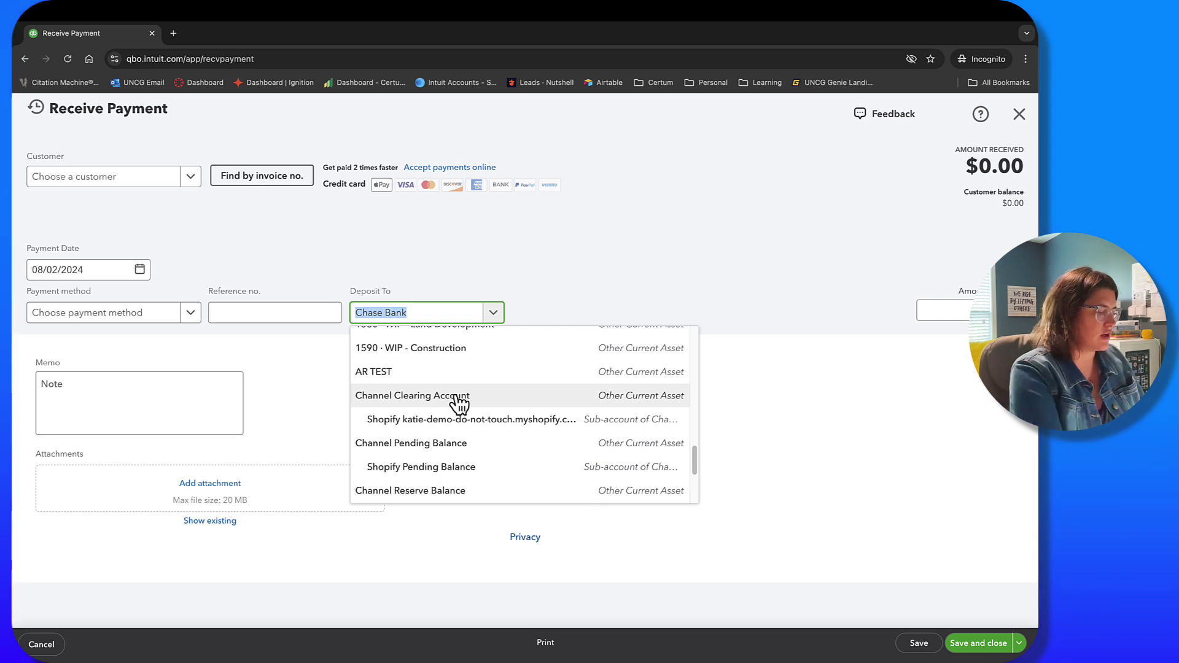
text(undep)
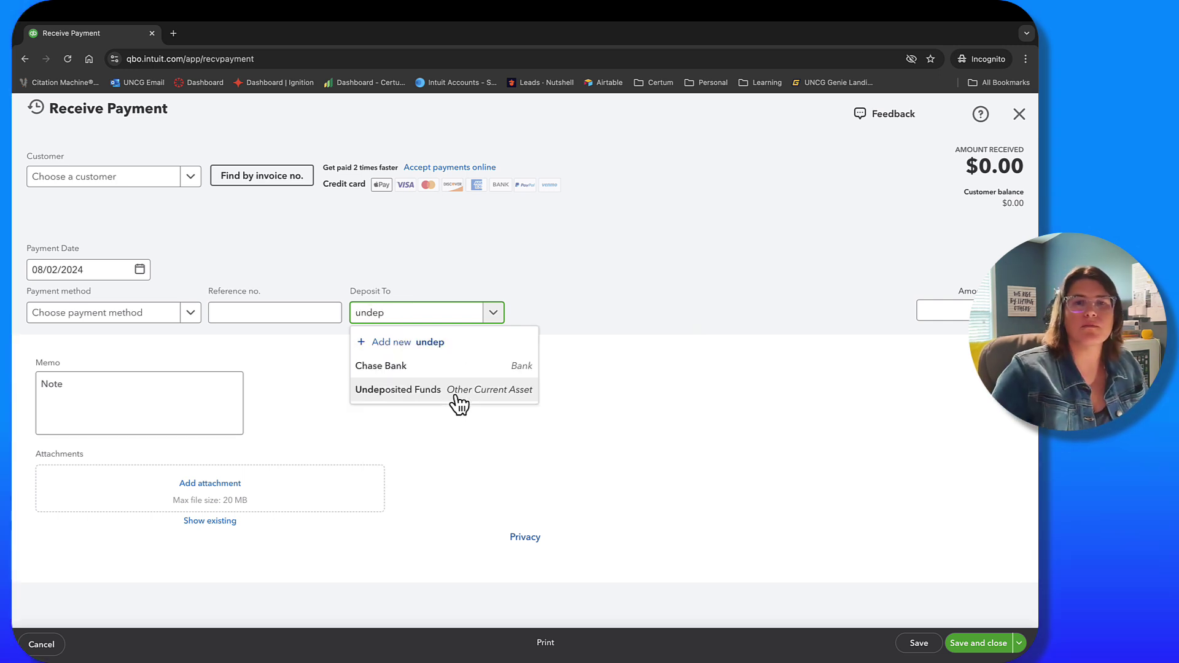
click(393, 389)
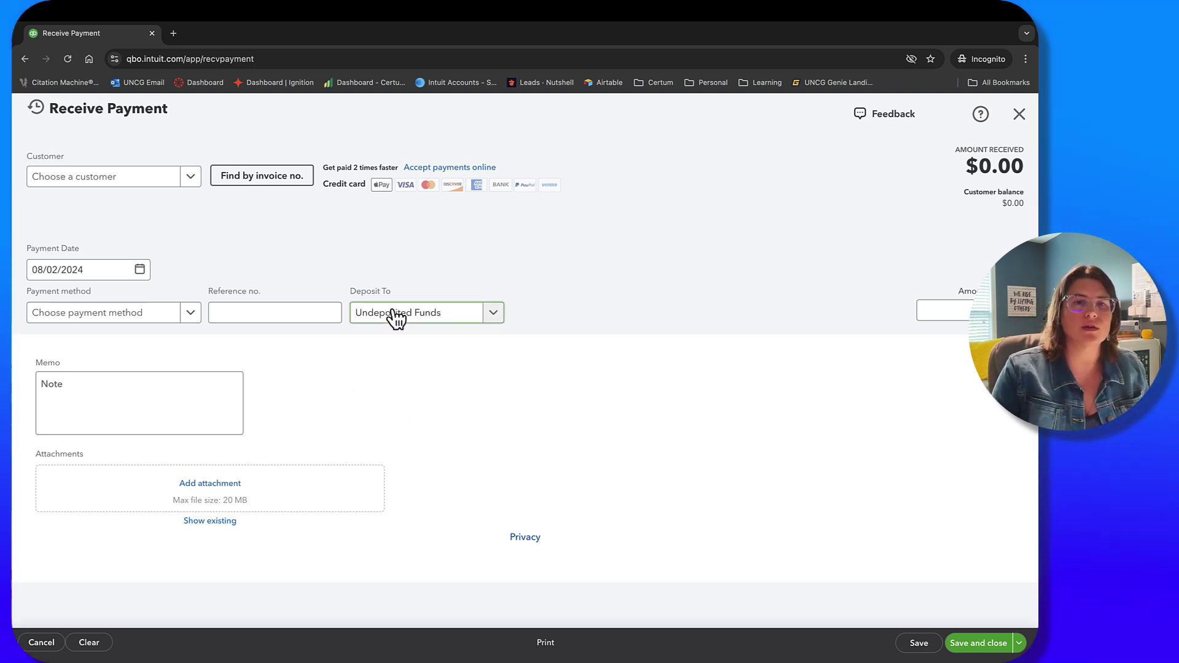
Choose 00Test Customer for the payment and set the payment method to Check
click(138, 183)
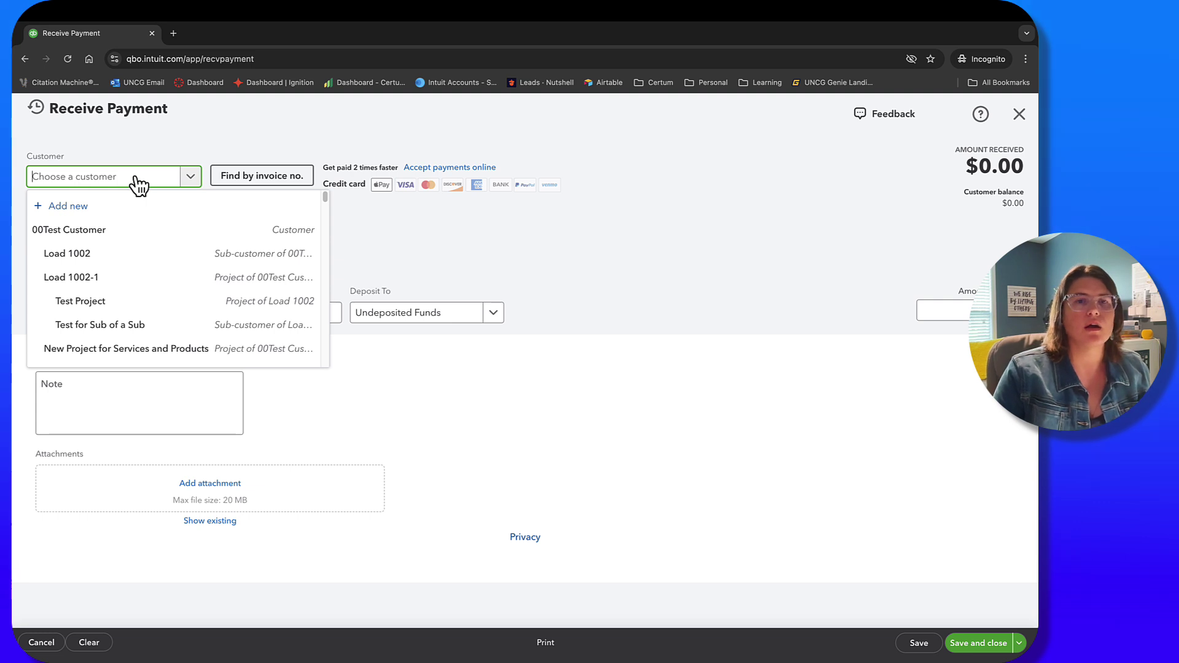
click(137, 178)
click(136, 178)
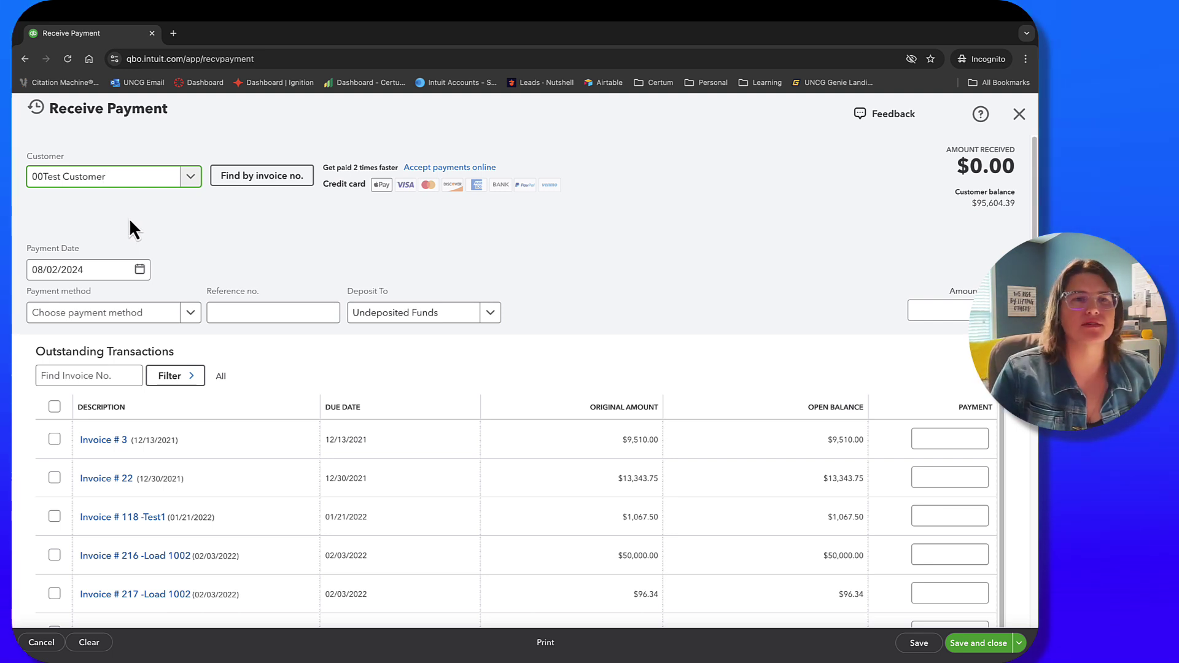
click(124, 312)
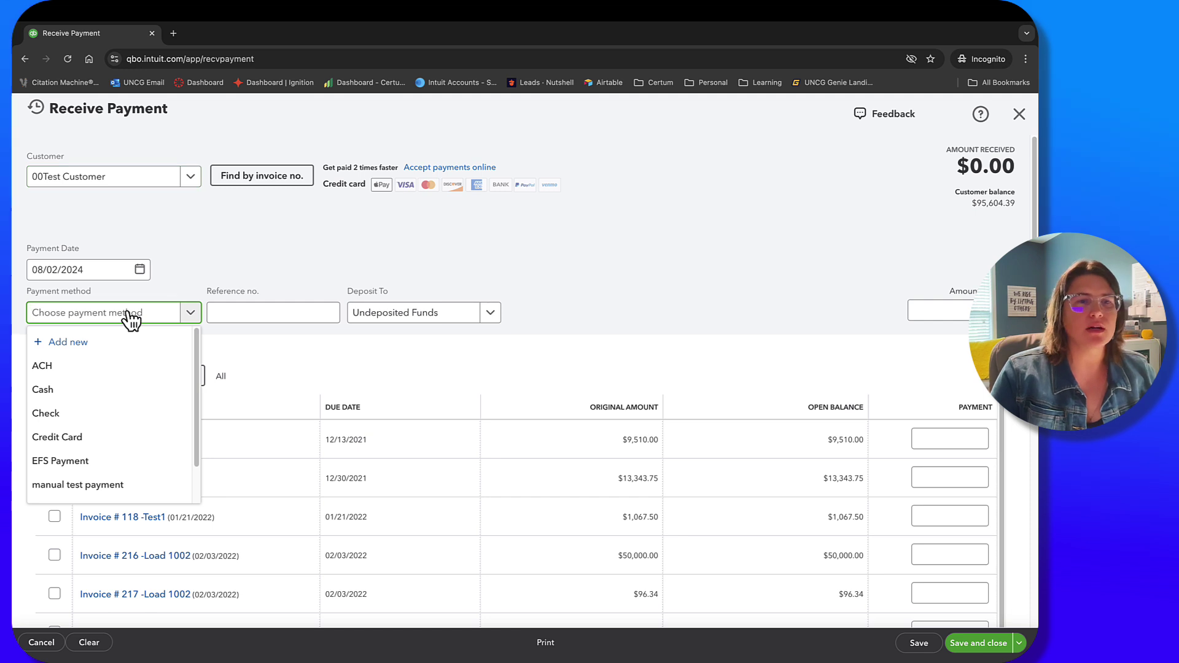
click(107, 413)
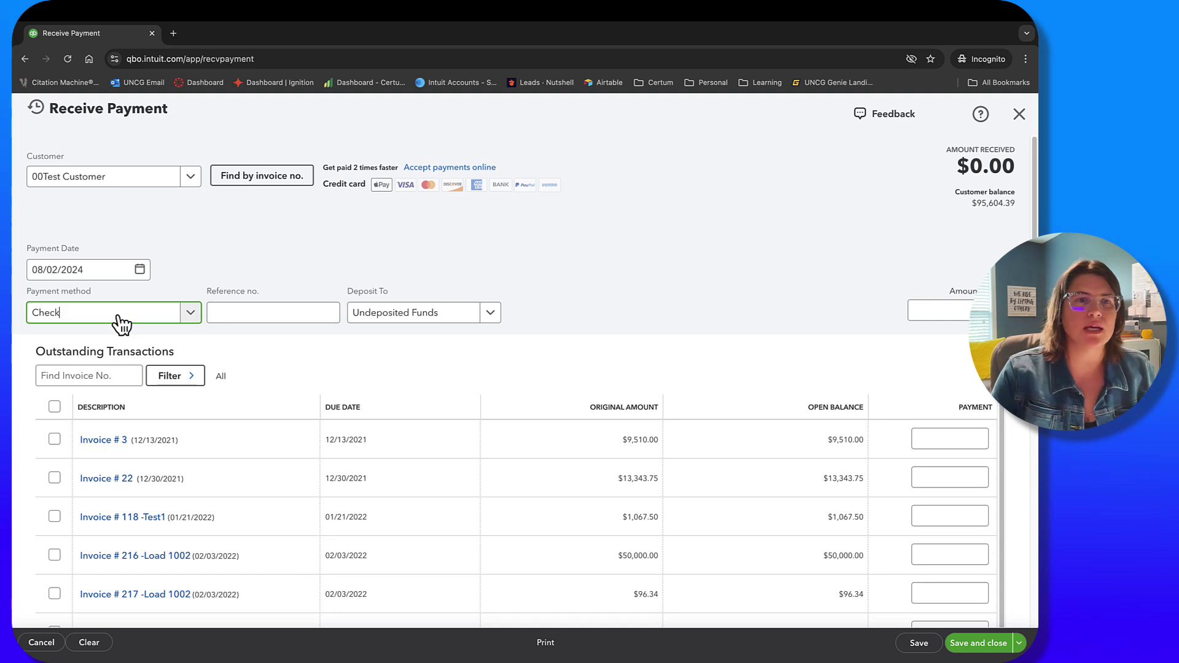
Enter 2543 as the payment's reference number
click(299, 309)
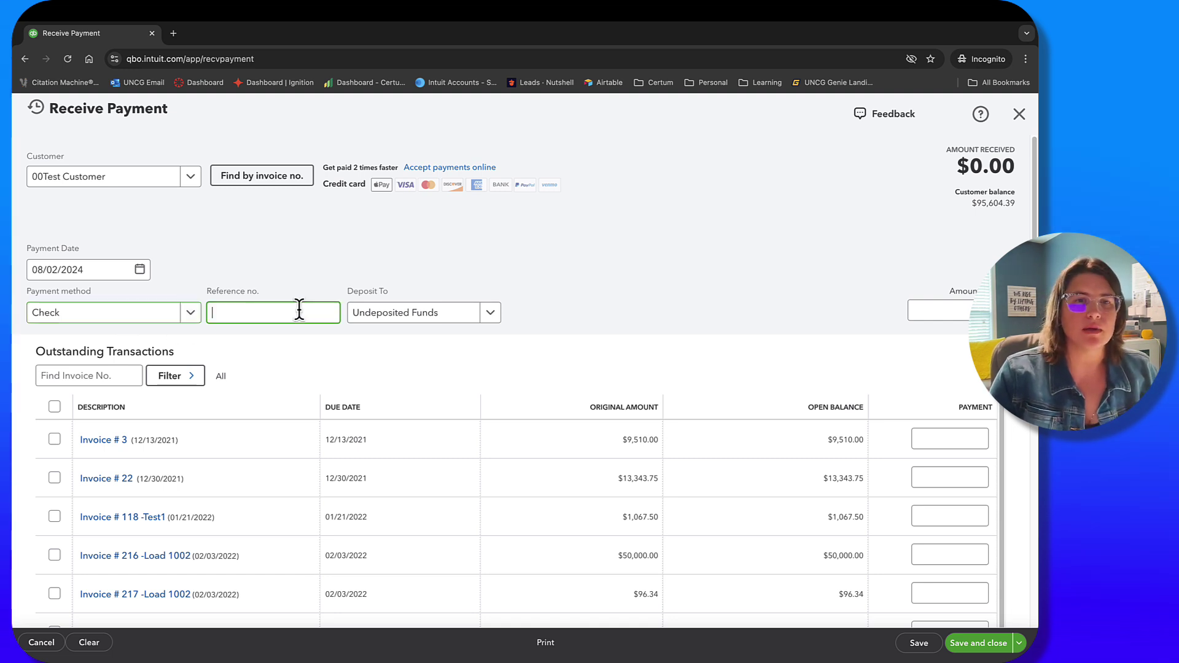
text(25)
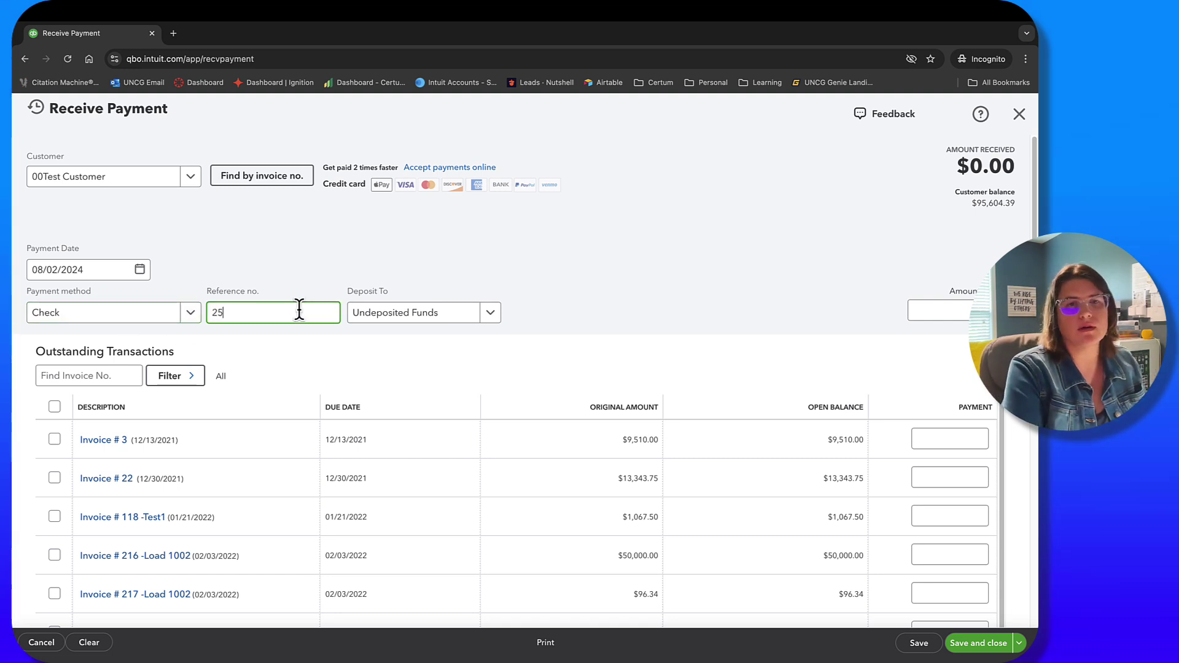
text(43)
key(Tab)
key(Tab)
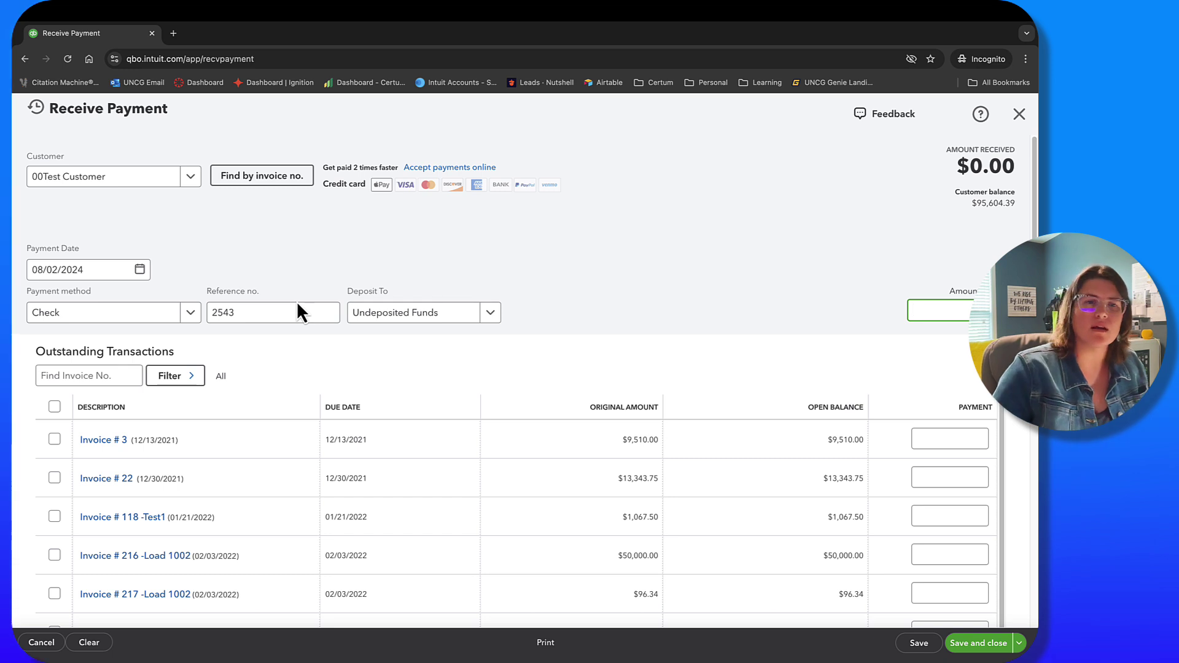
Apply the payment to Invoice # 3, then save it and start another new payment
click(54, 440)
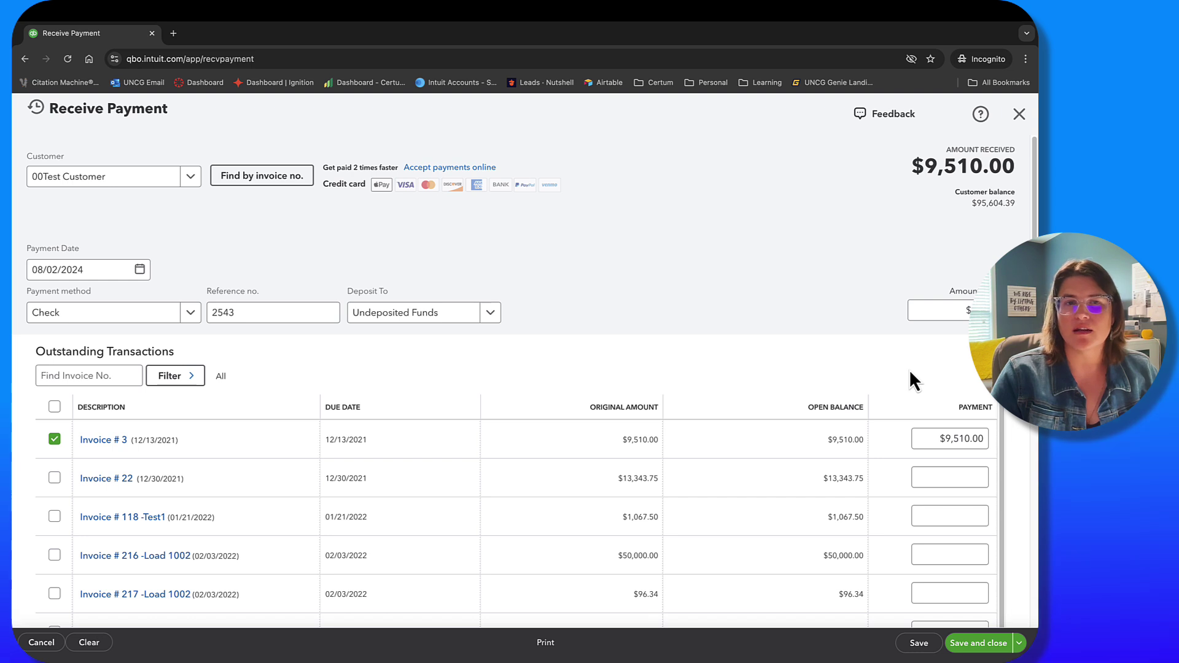
click(1018, 642)
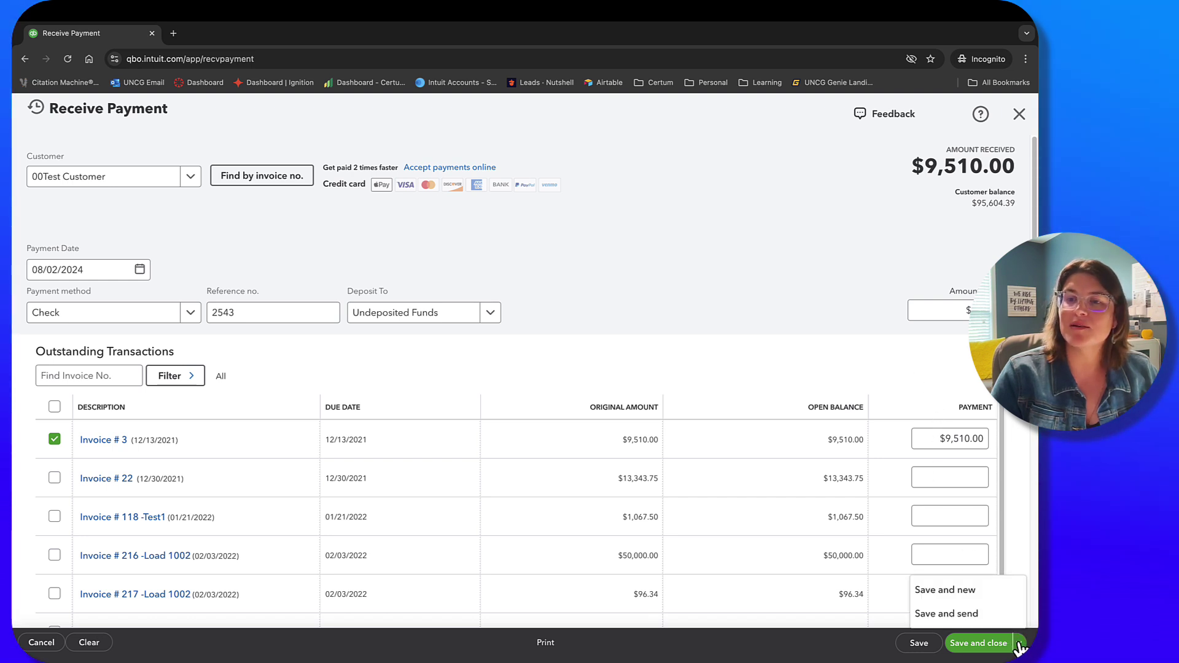
click(990, 591)
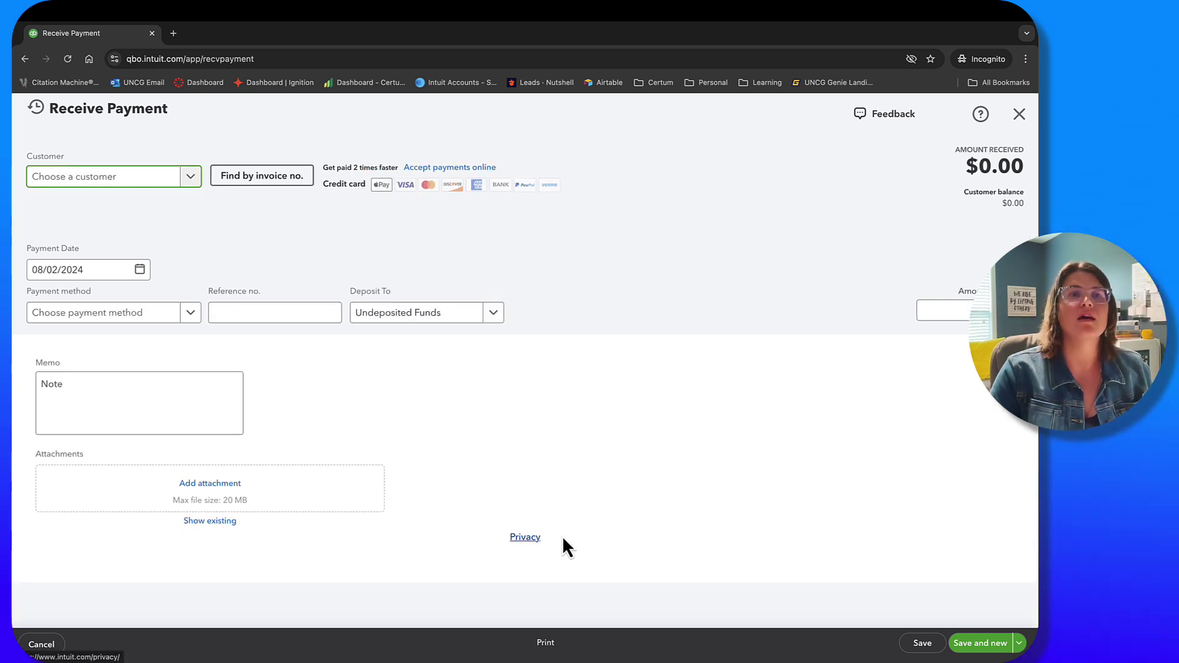
Choose 00Test Customer for the second payment and set its payment method to Check
click(191, 179)
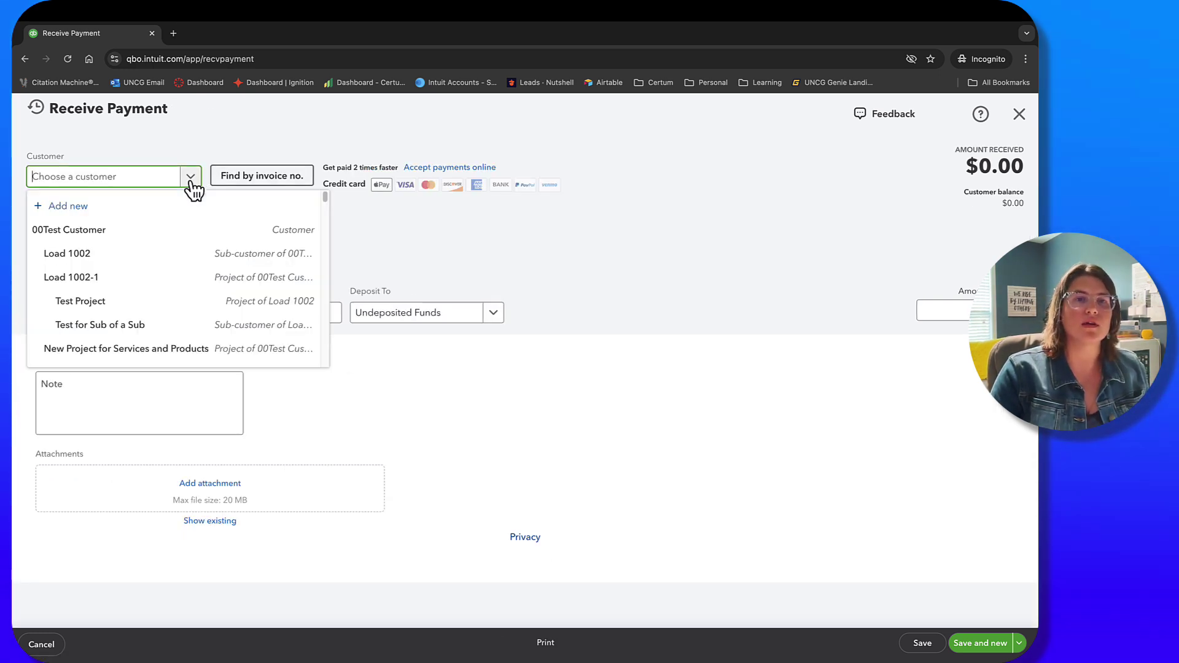
click(184, 227)
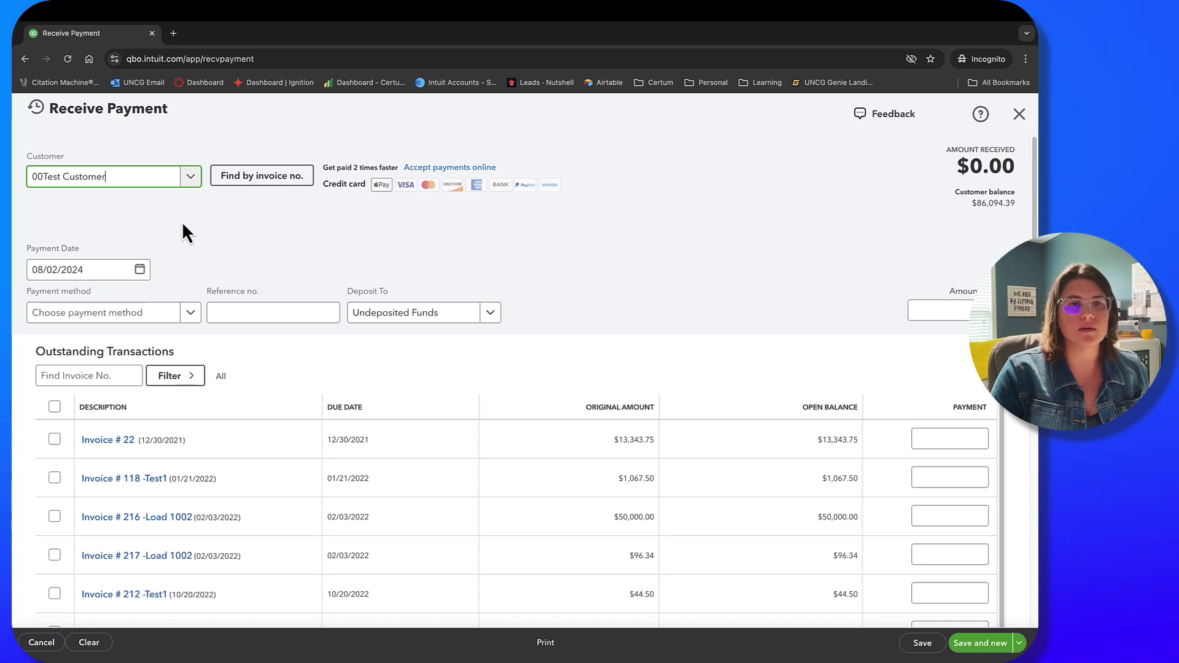
click(146, 311)
text(check)
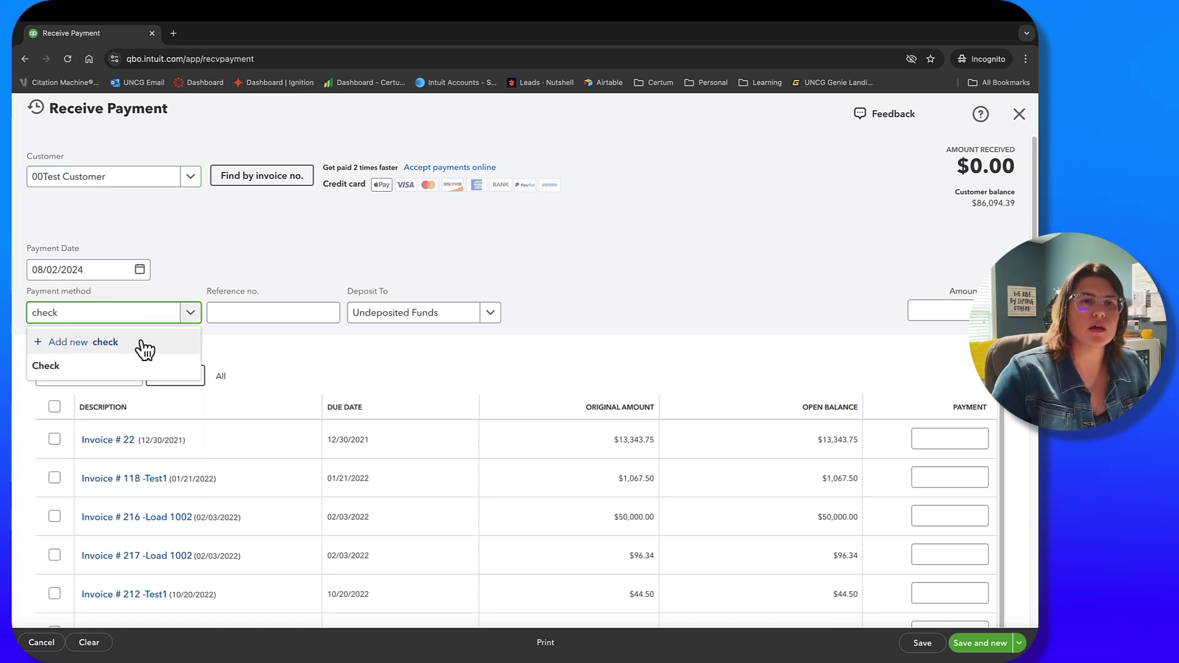
click(142, 362)
Enter 2689 as the reference number and apply the payment to Invoice # 22, saving it and opening another new payment
key(Tab)
text(2689)
key(Tab)
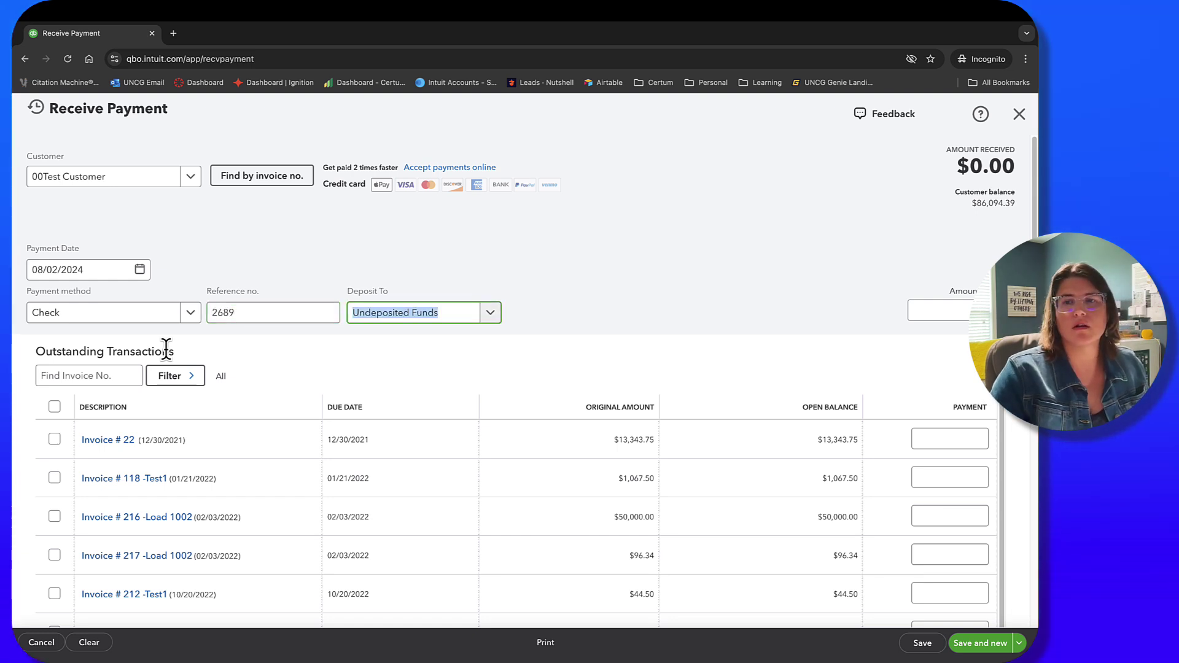
click(55, 440)
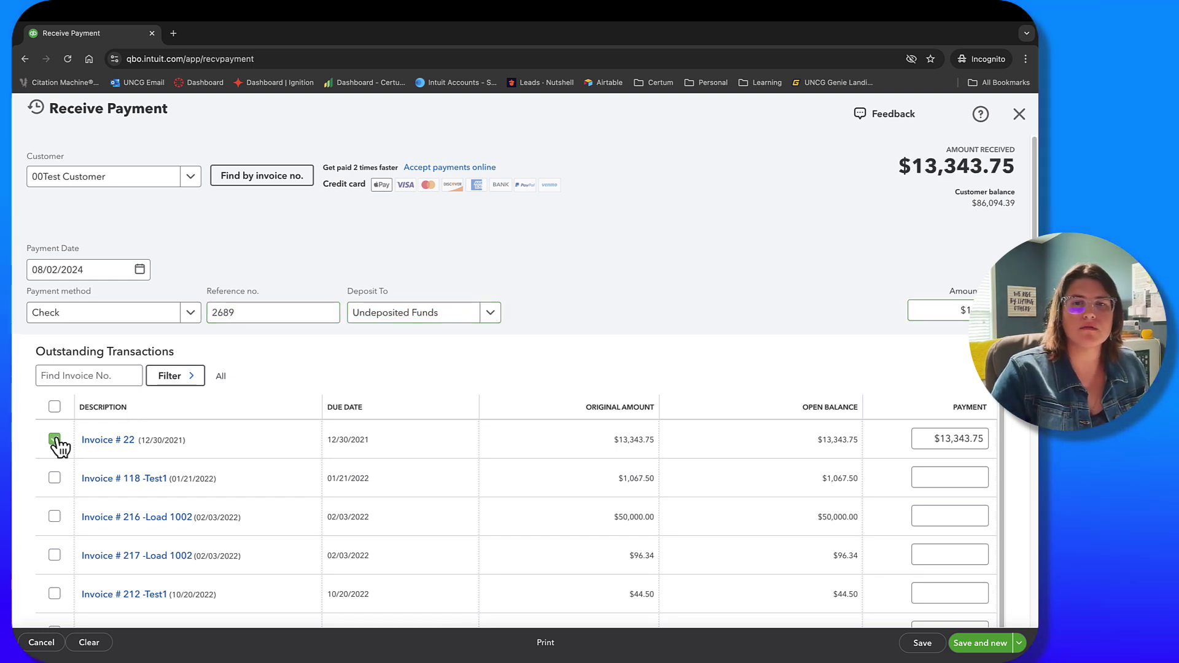
click(1000, 645)
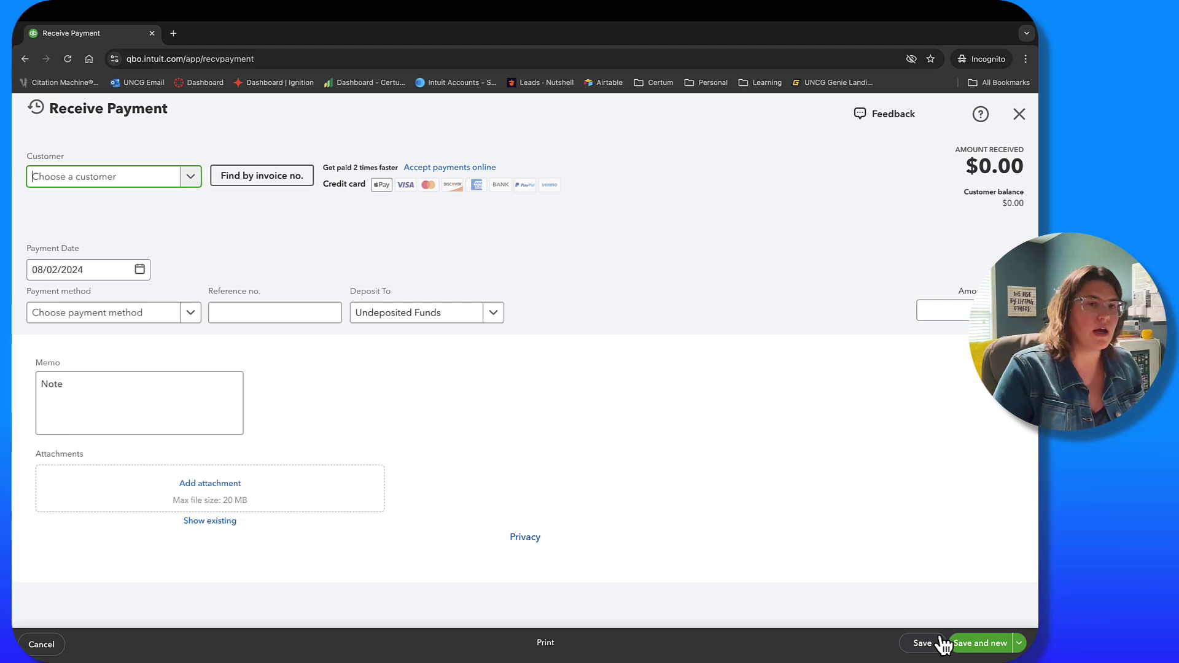
Choose 00Test Customer for the third payment and set its payment method to Check
click(193, 176)
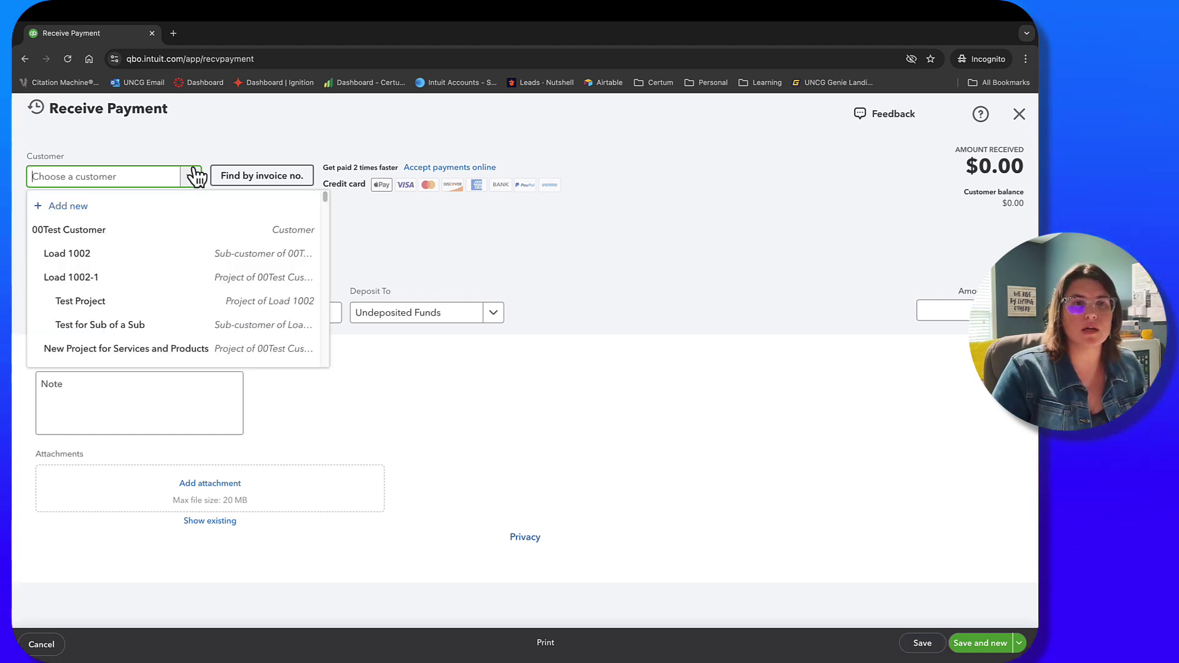
click(181, 229)
click(131, 313)
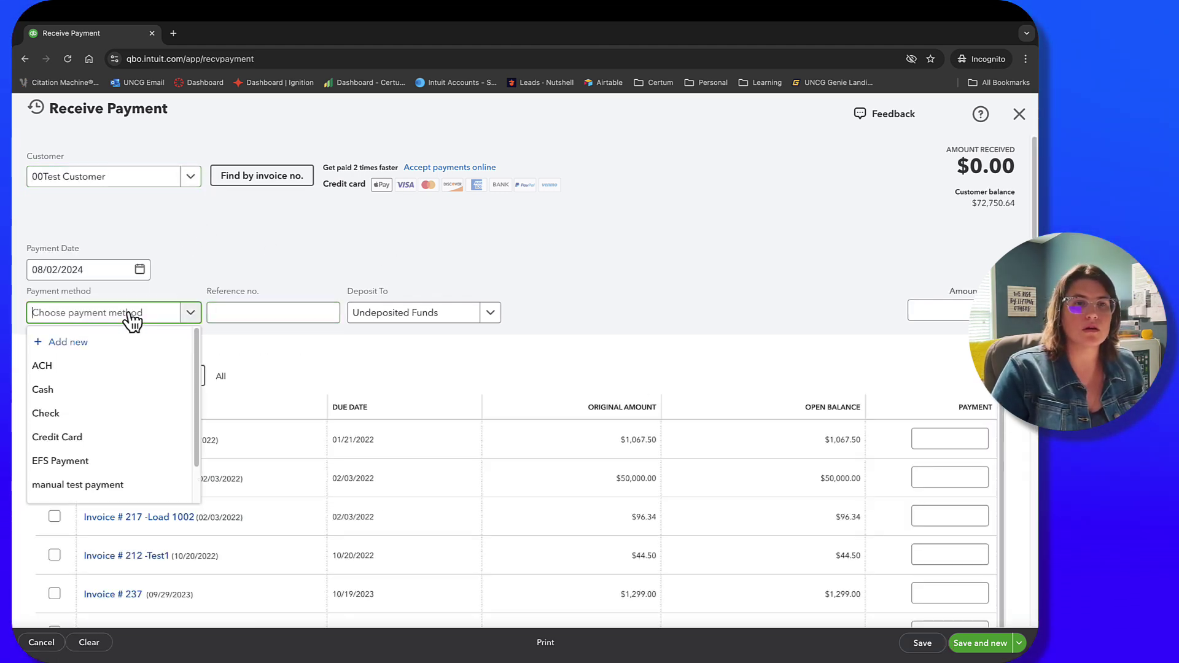
text(check)
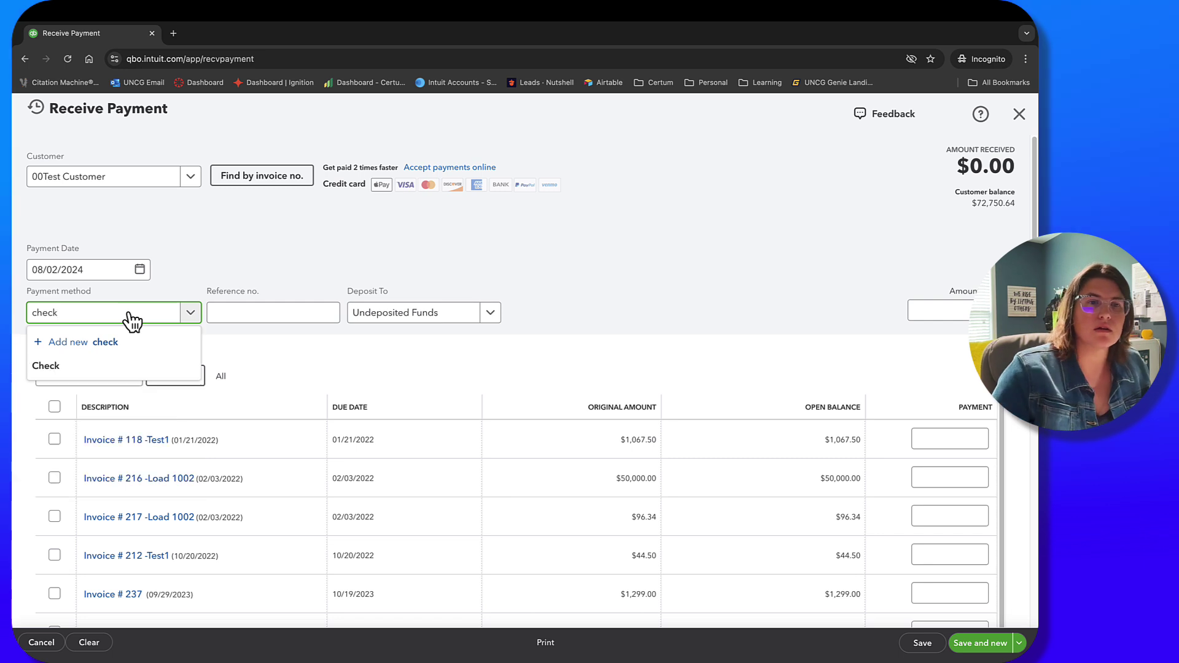
click(147, 364)
Enter 8569 as the reference number and apply the payment to Invoice # 118 -Test1, saving and closing it
click(240, 312)
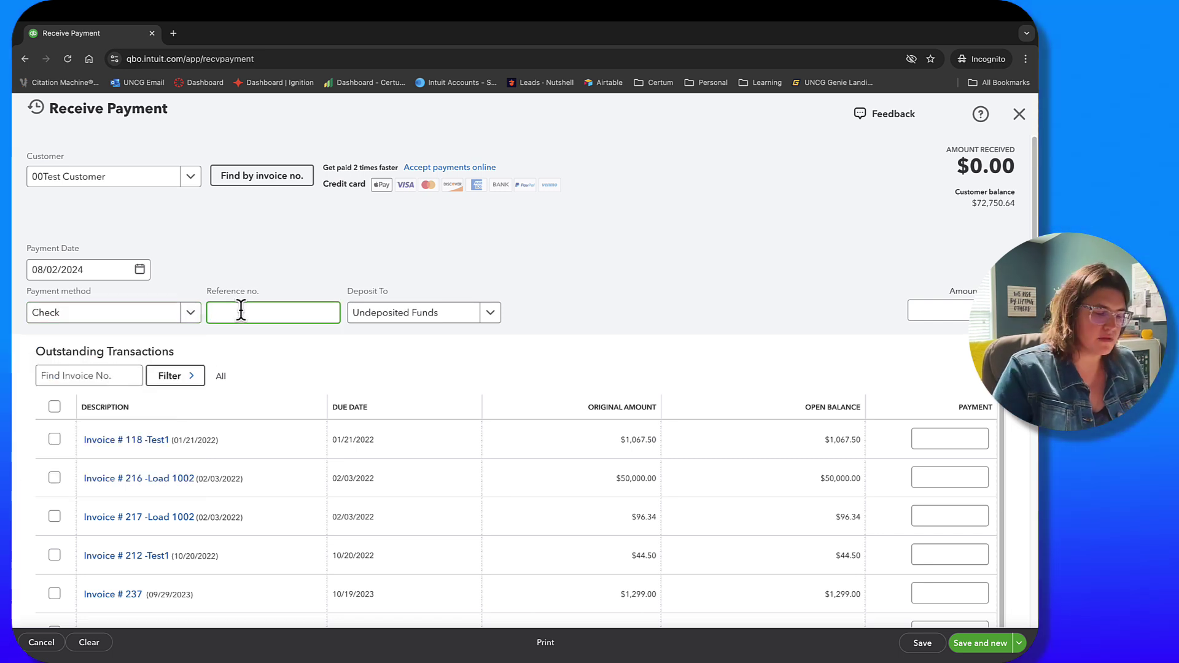
text(8569)
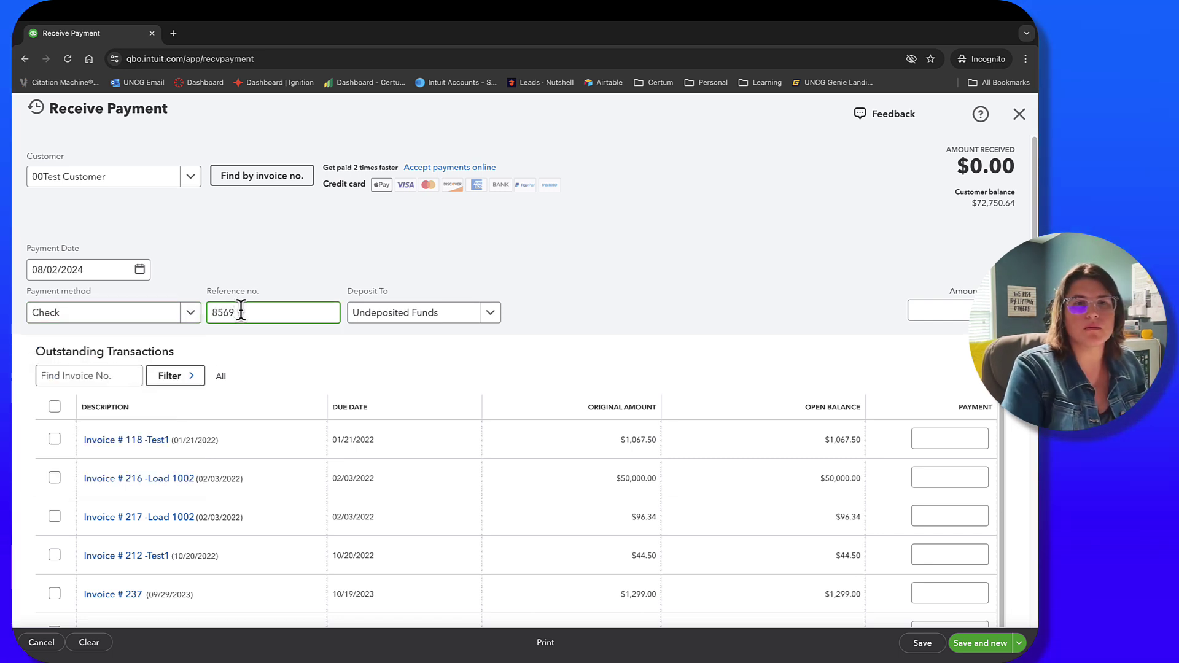
key(Tab)
key(Tab)
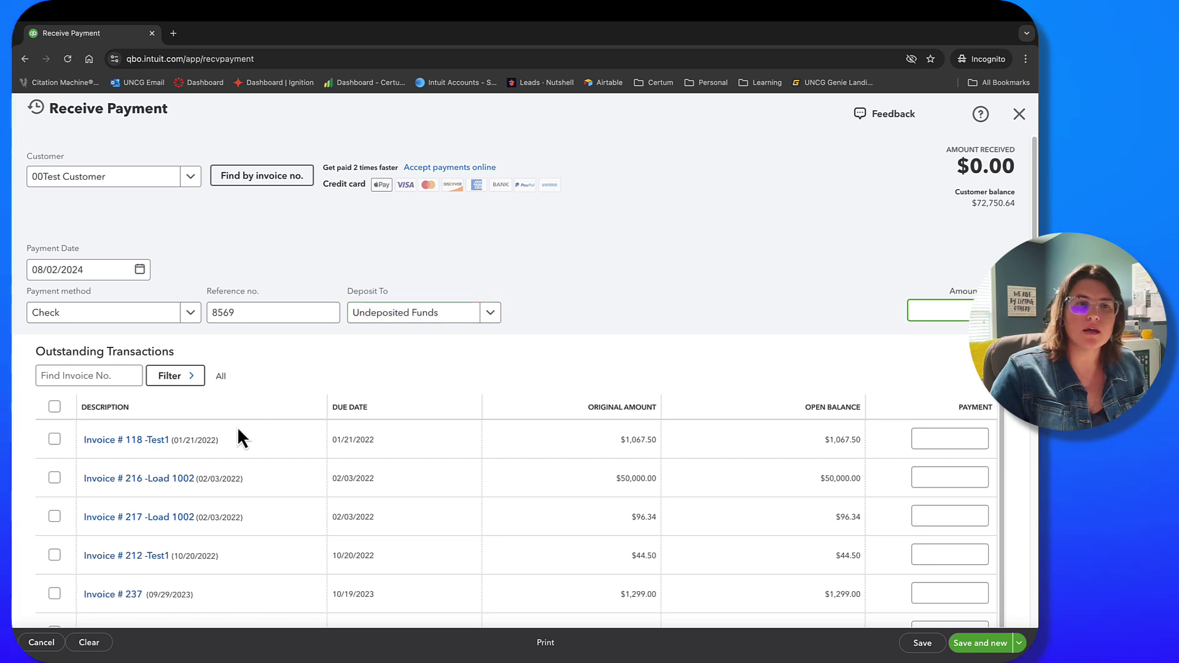
click(54, 439)
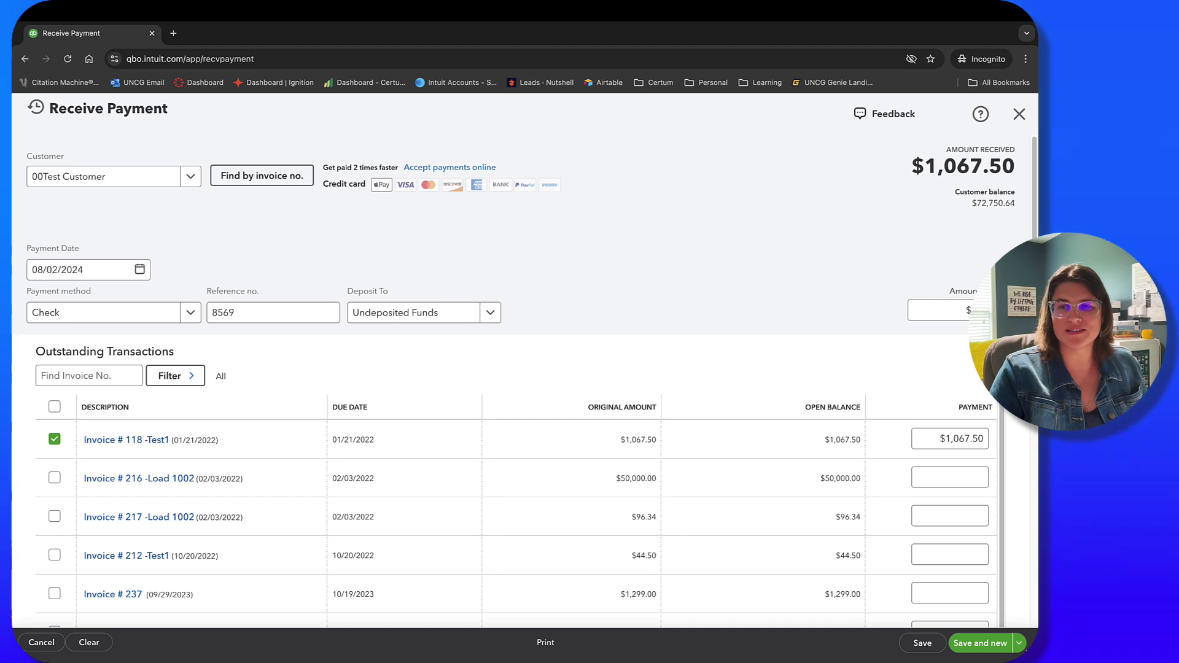
click(1018, 642)
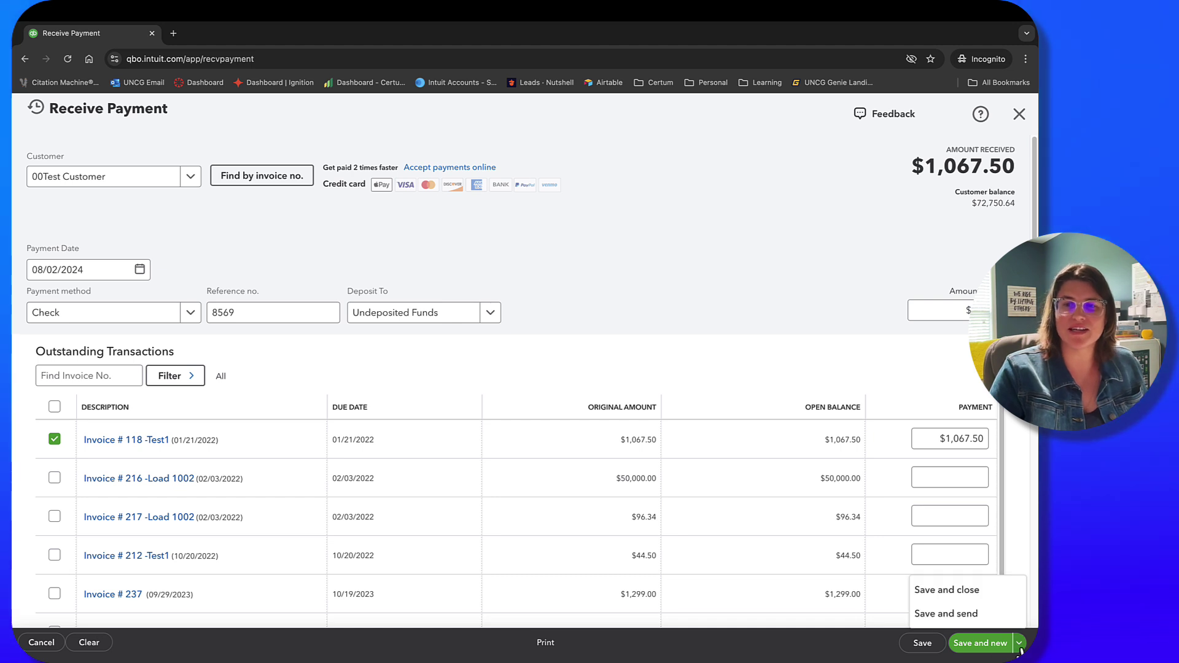
click(975, 592)
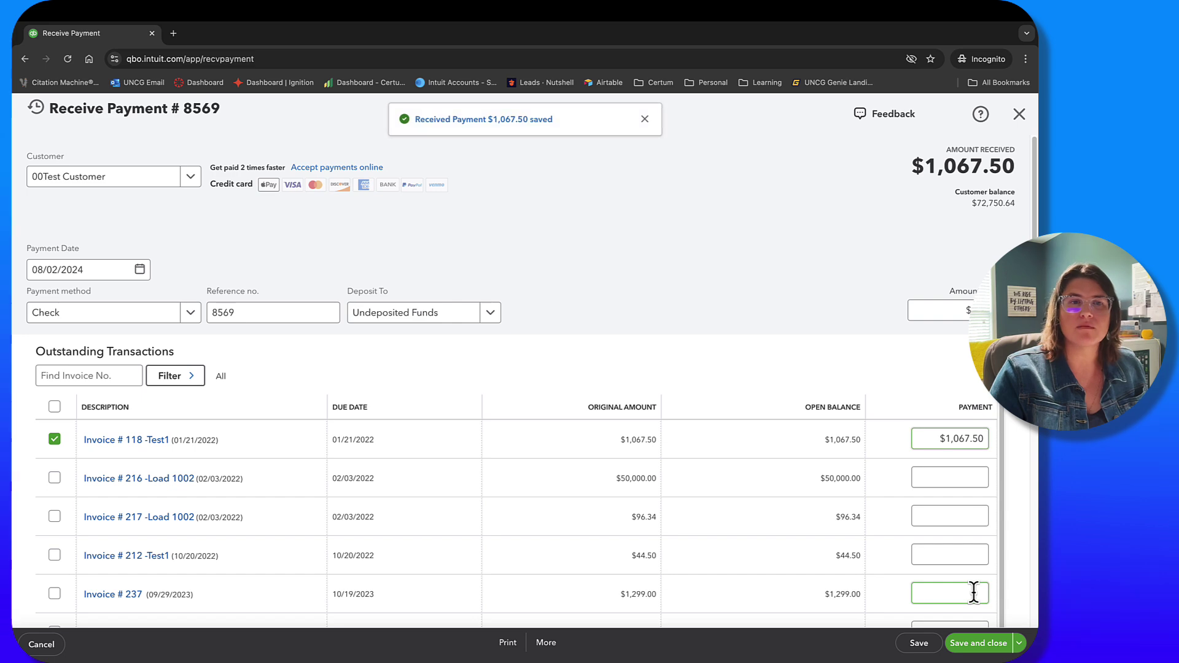
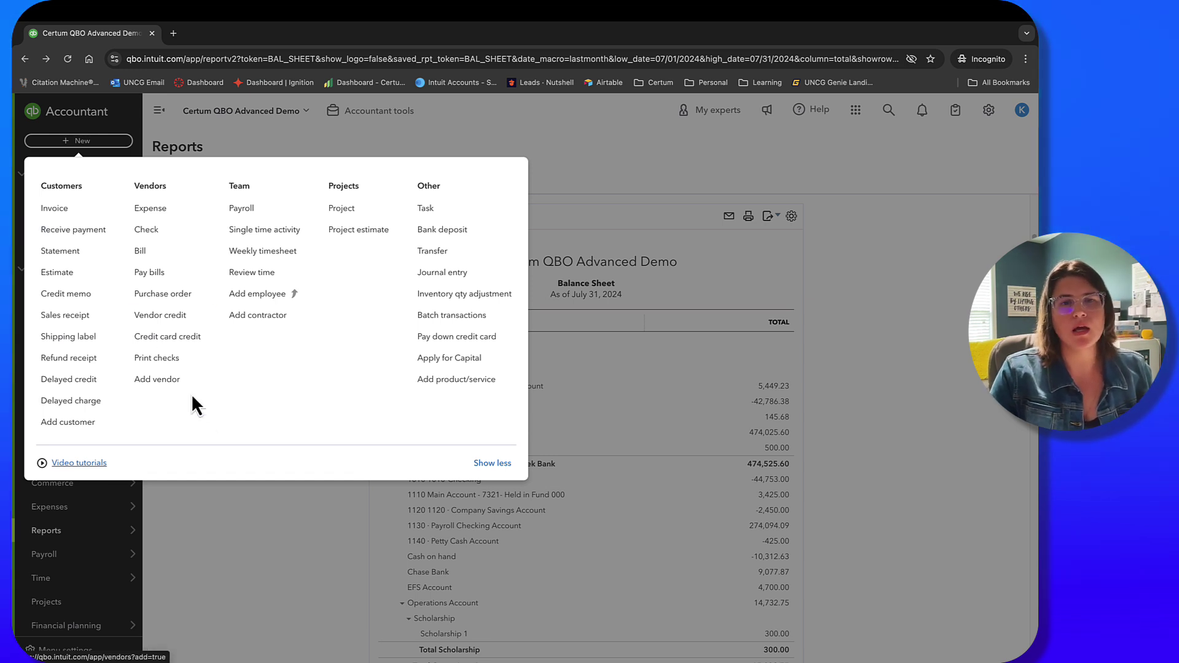
Set the Balance Sheet report period to Today and run the report
click(267, 547)
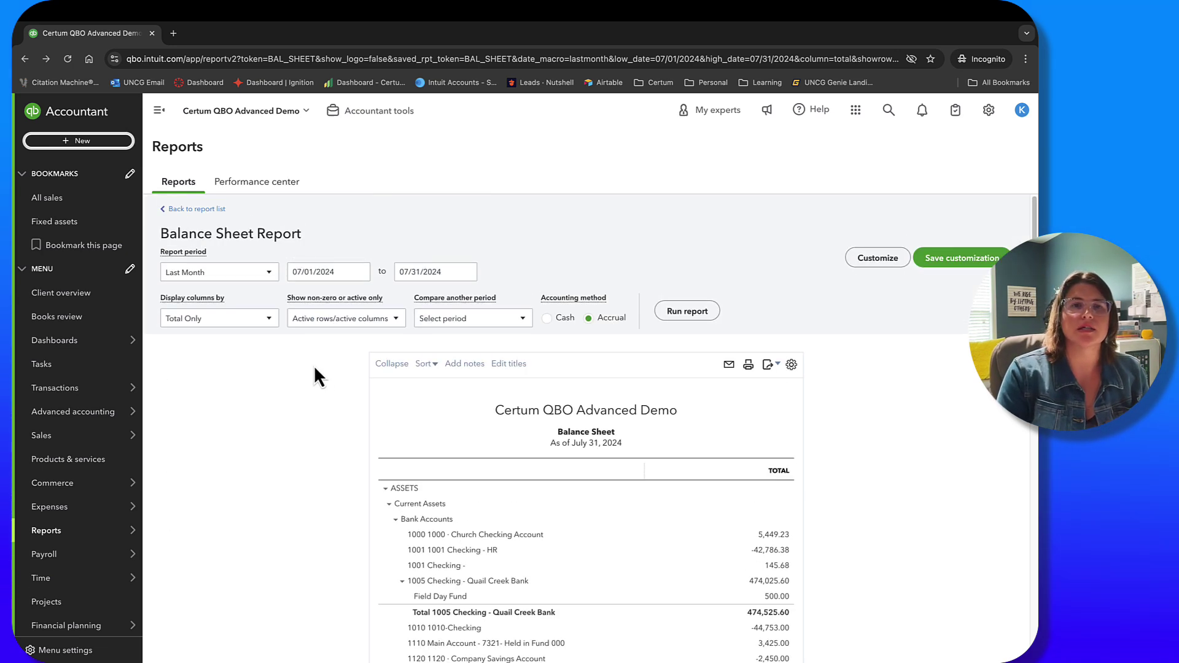
click(255, 275)
scroll(261, 382, up, 5)
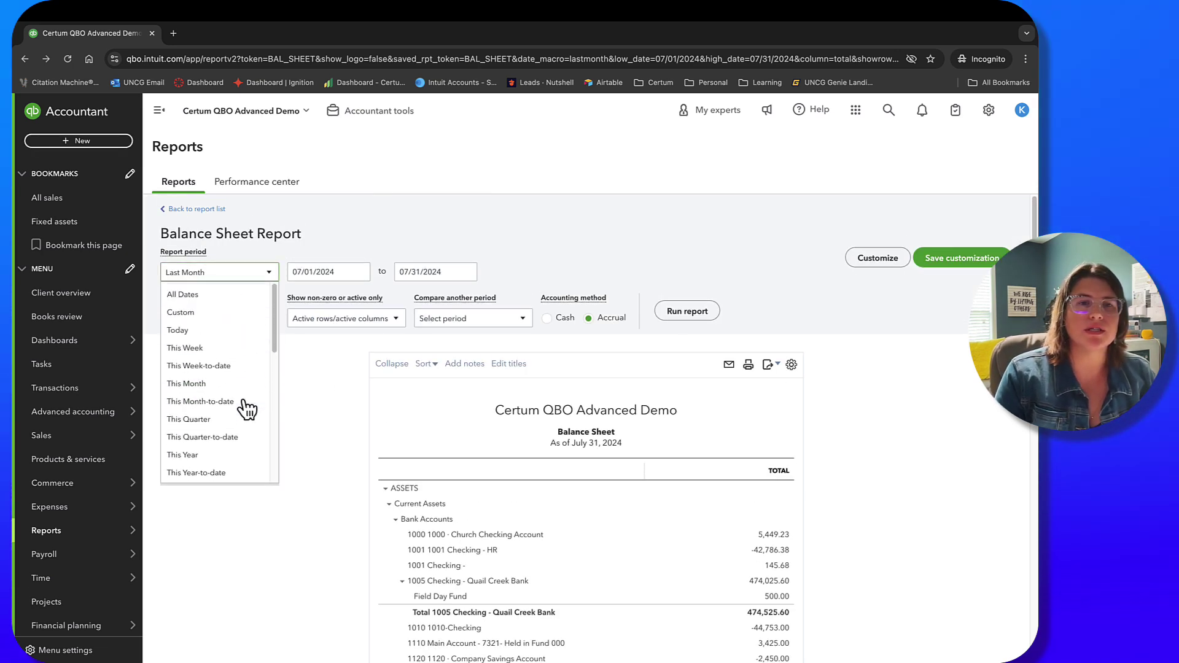
click(209, 329)
click(671, 311)
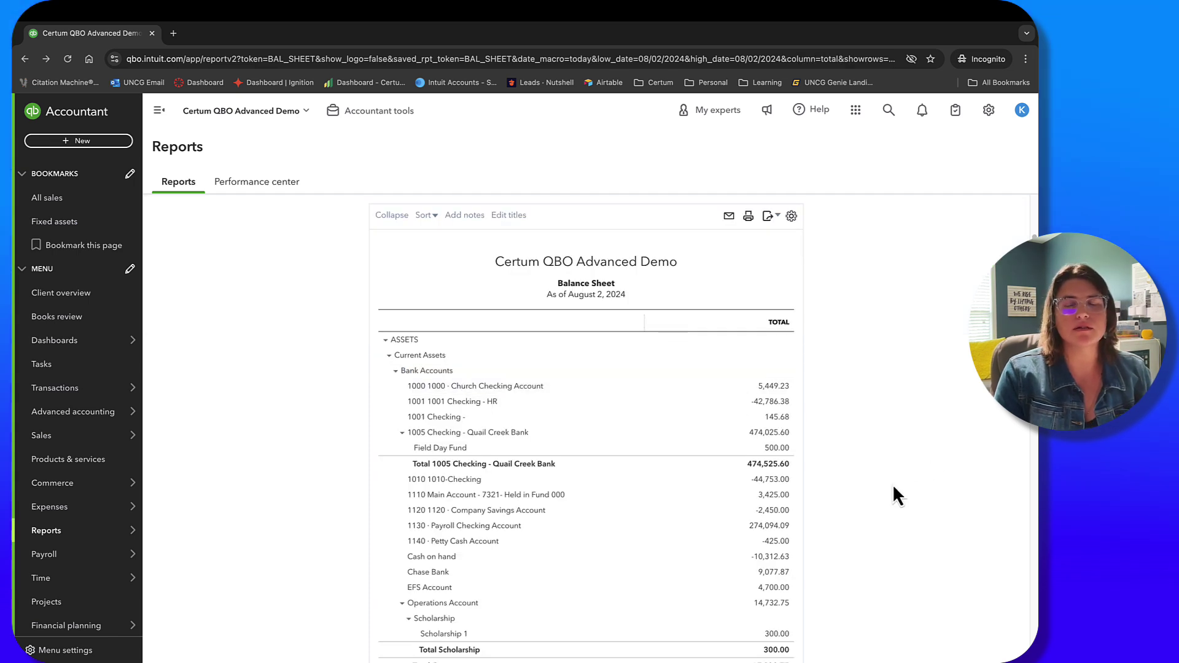
Open the transaction detail behind the Undeposited Funds amount in the Balance Sheet's Other Current Assets
scroll(892, 489, down, 2)
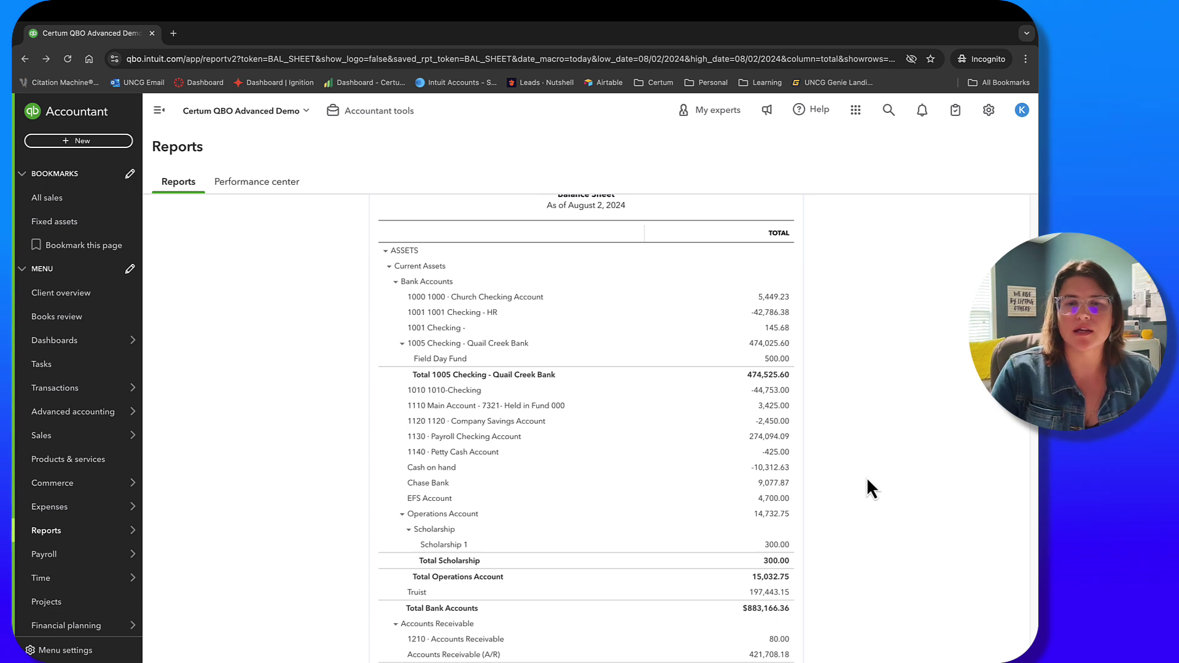
scroll(866, 479, down, 2)
scroll(866, 477, down, 2)
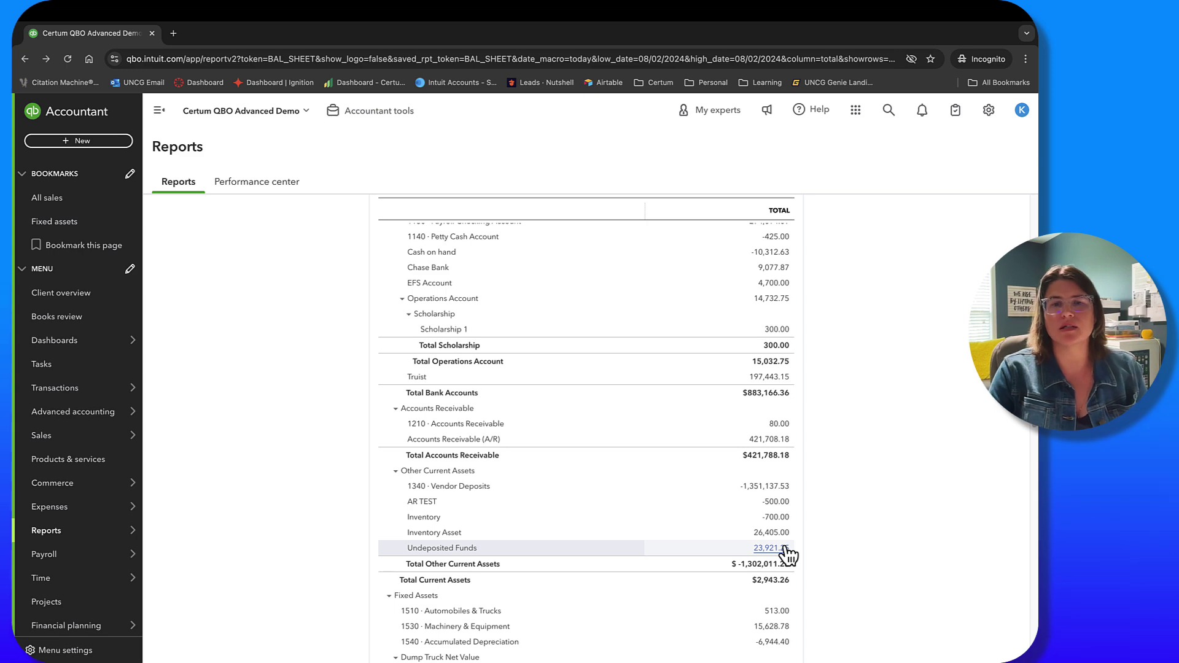
click(784, 549)
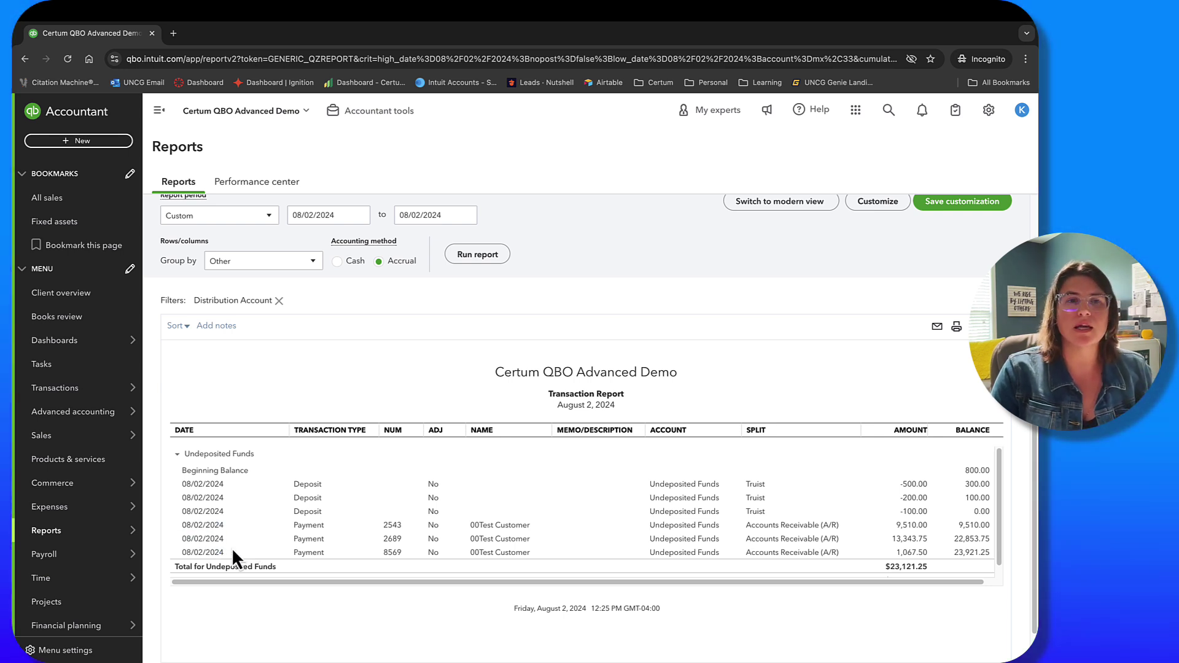
Start a new Receive Payment transaction for 00Test Customer with Cash as the payment method
click(91, 141)
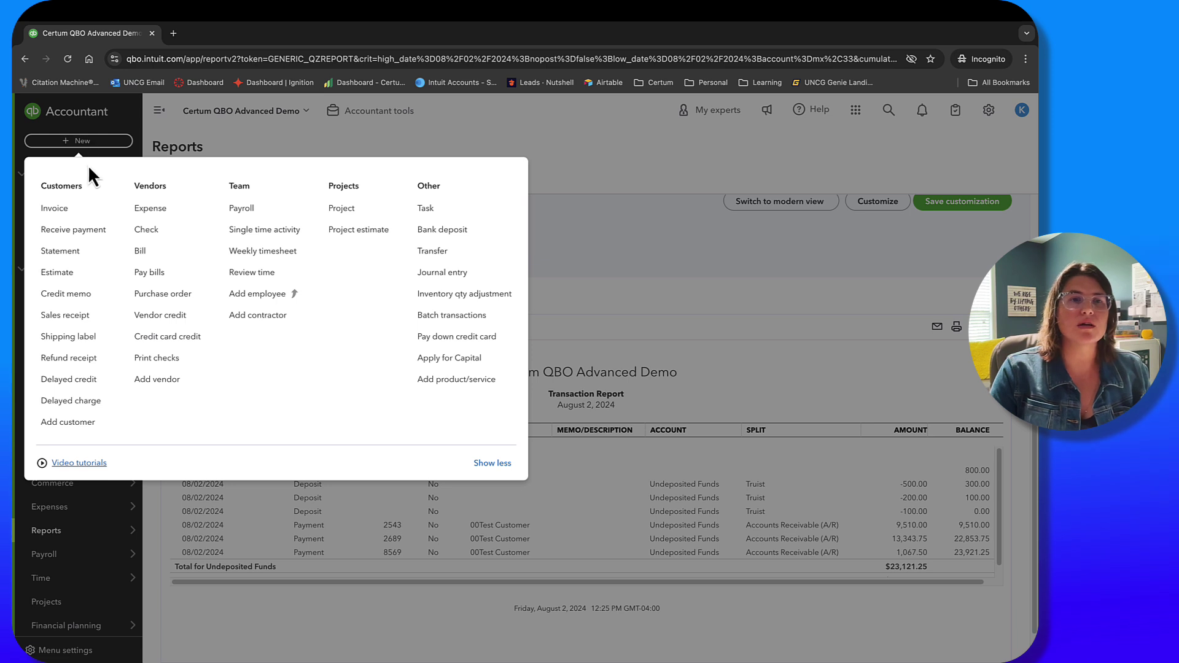
click(92, 238)
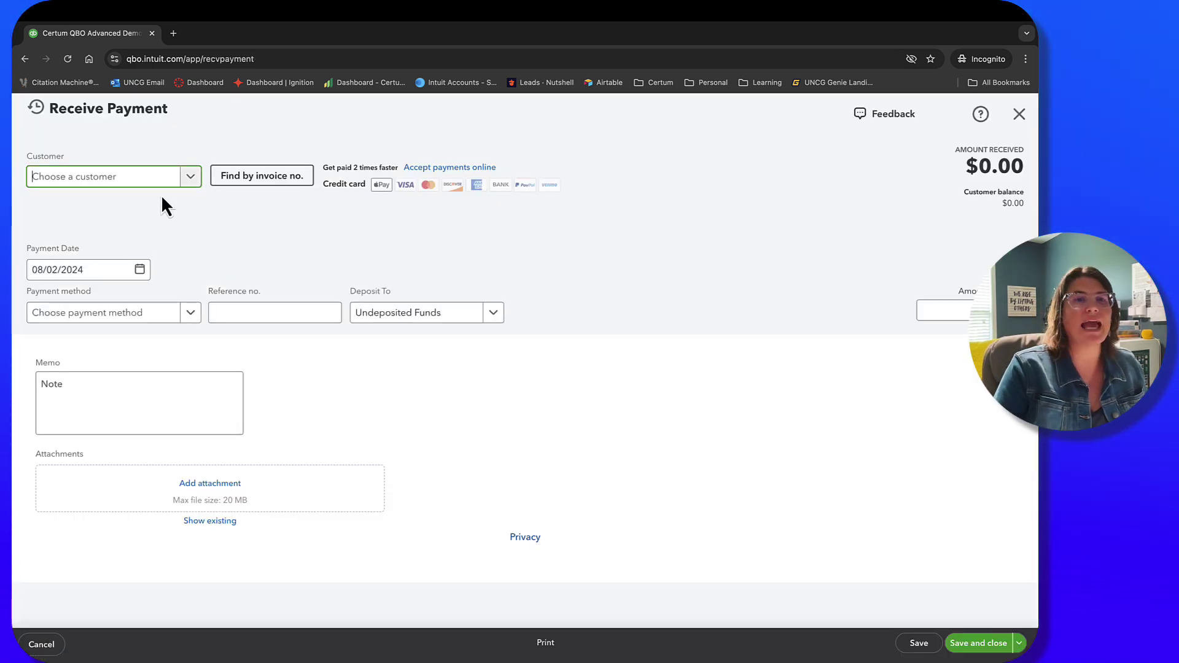
click(181, 181)
click(173, 236)
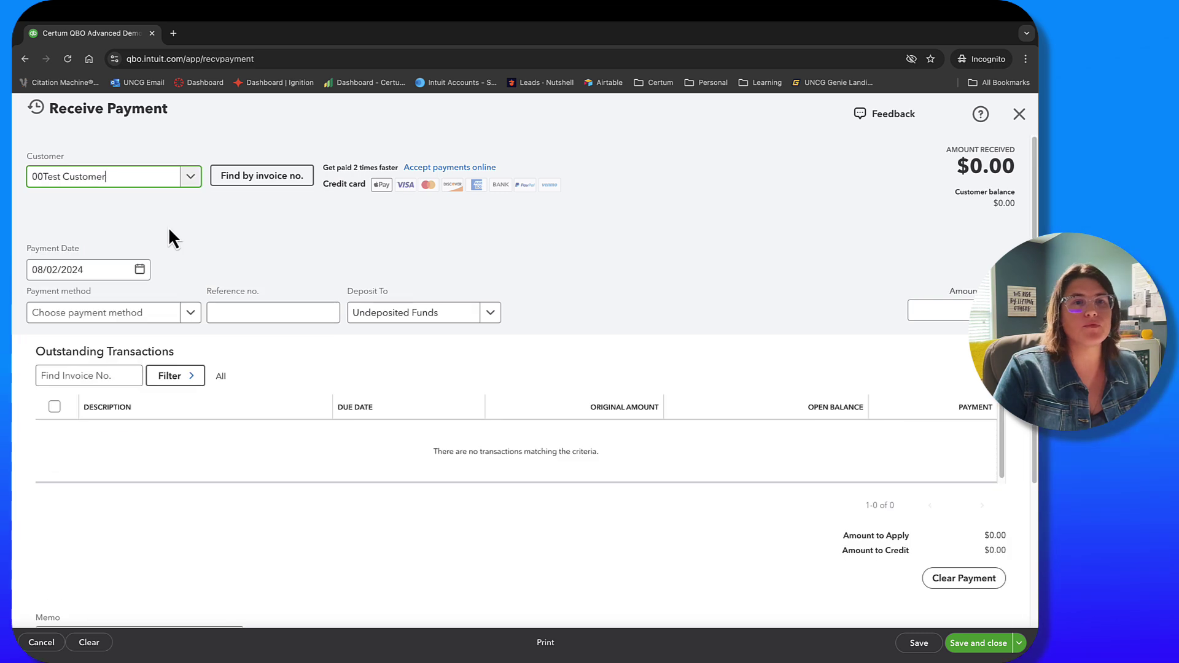
click(132, 311)
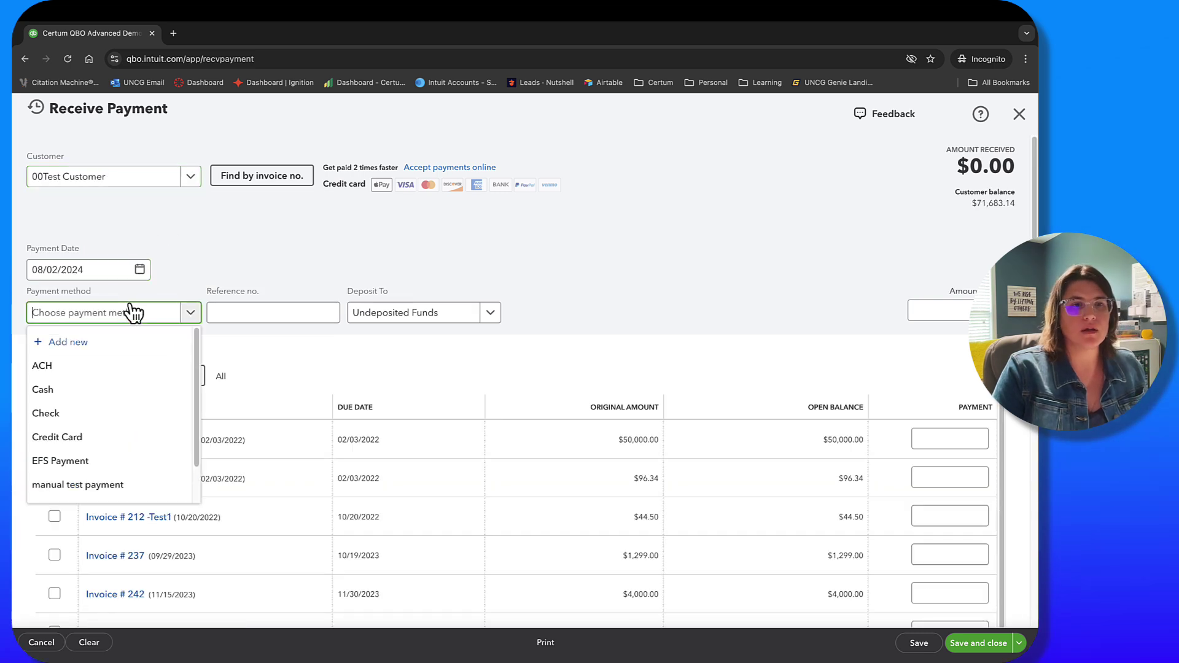
click(131, 390)
Apply the cash payment to Invoice # 216 -Load 1002 without a reference number, then save and close it
click(280, 315)
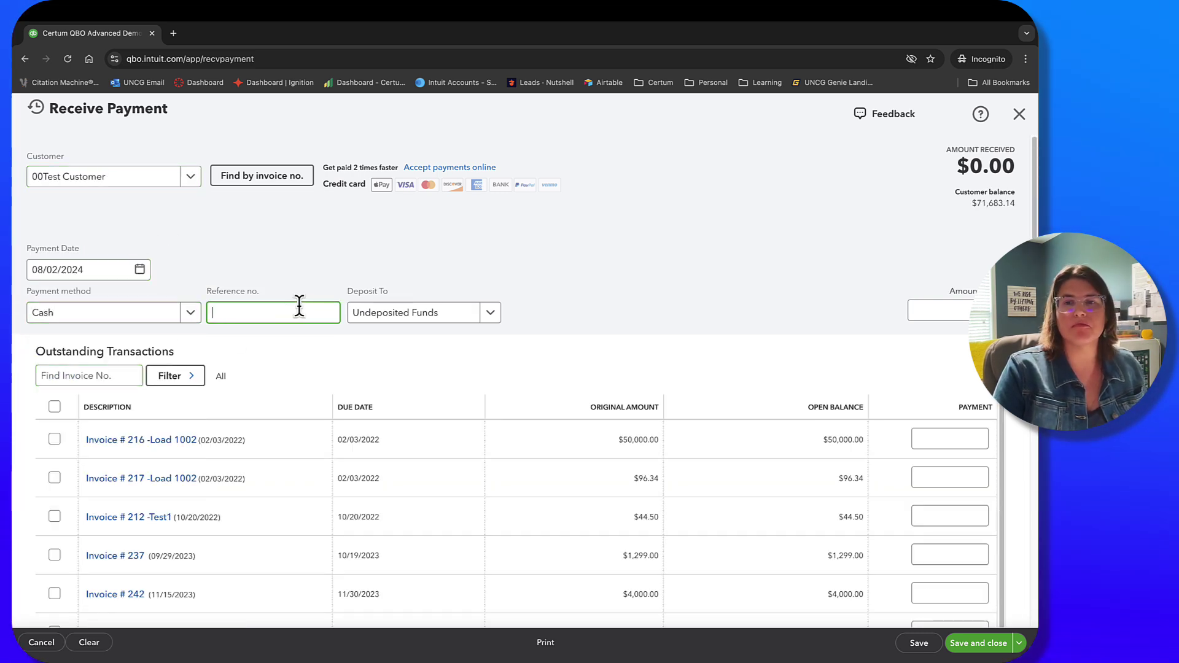
scroll(461, 387, down, 1)
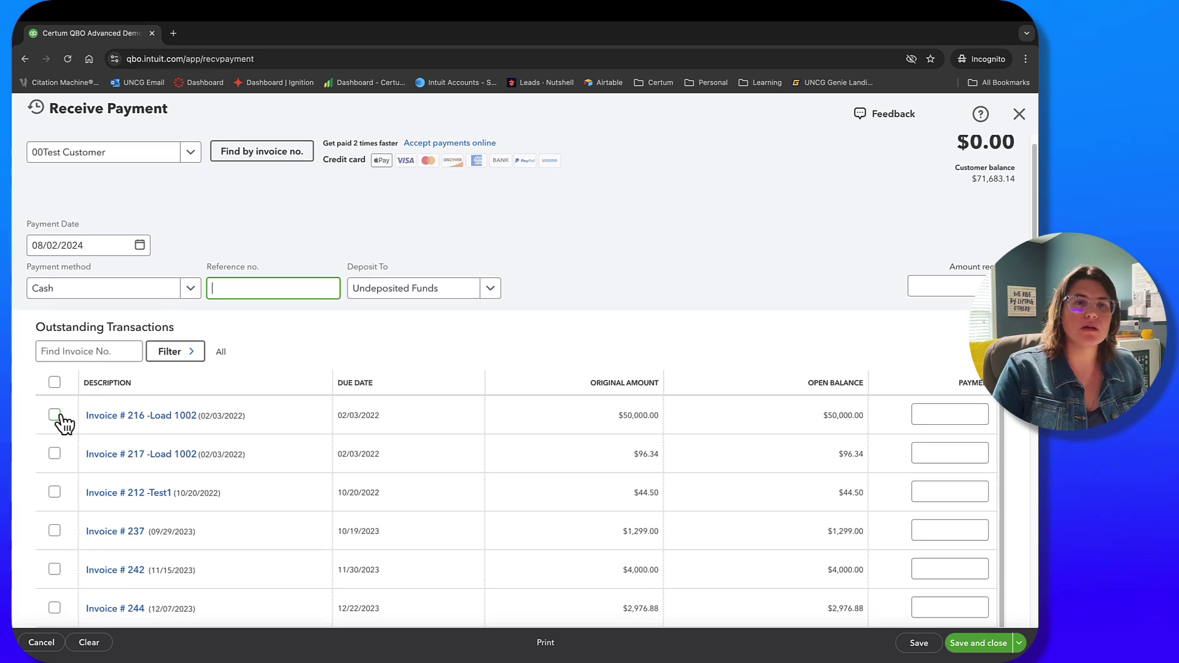
click(54, 418)
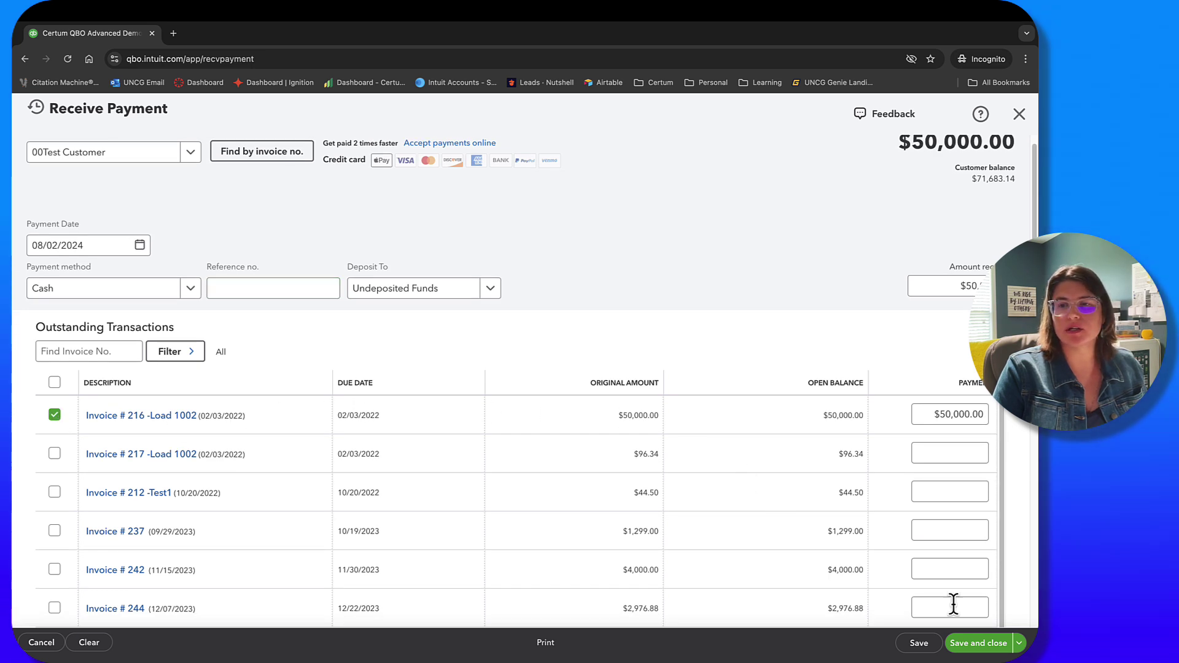
click(976, 642)
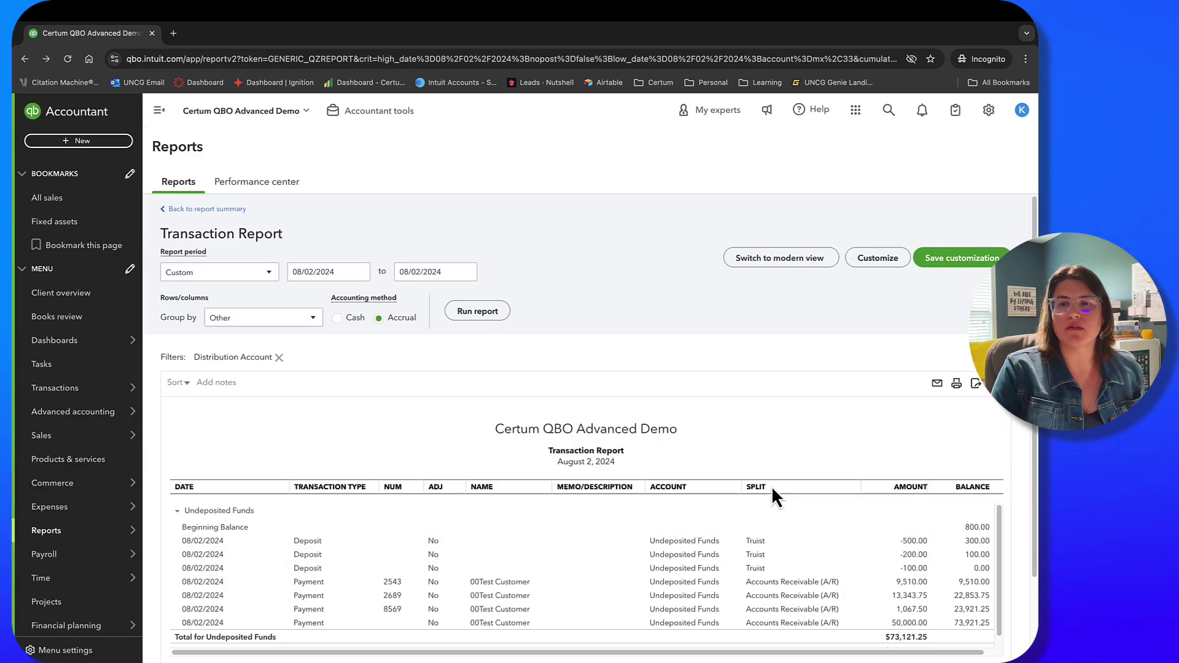
Rerun the Undeposited Funds transaction report and examine its deposits and payments
click(491, 311)
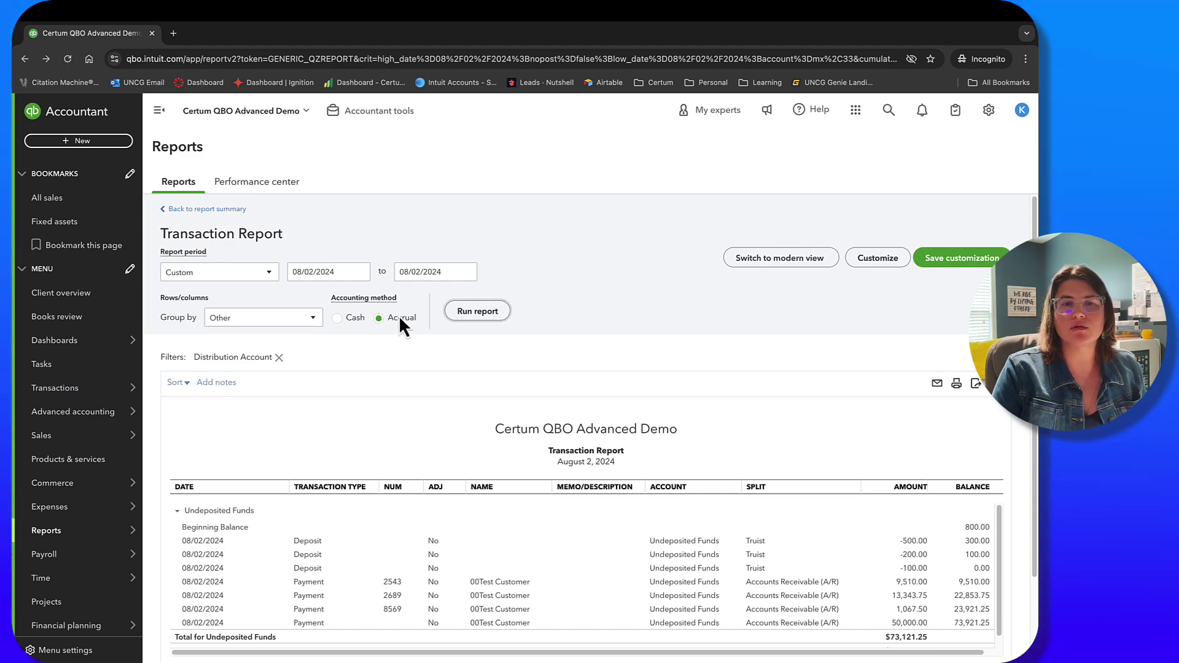
scroll(666, 465, down, 2)
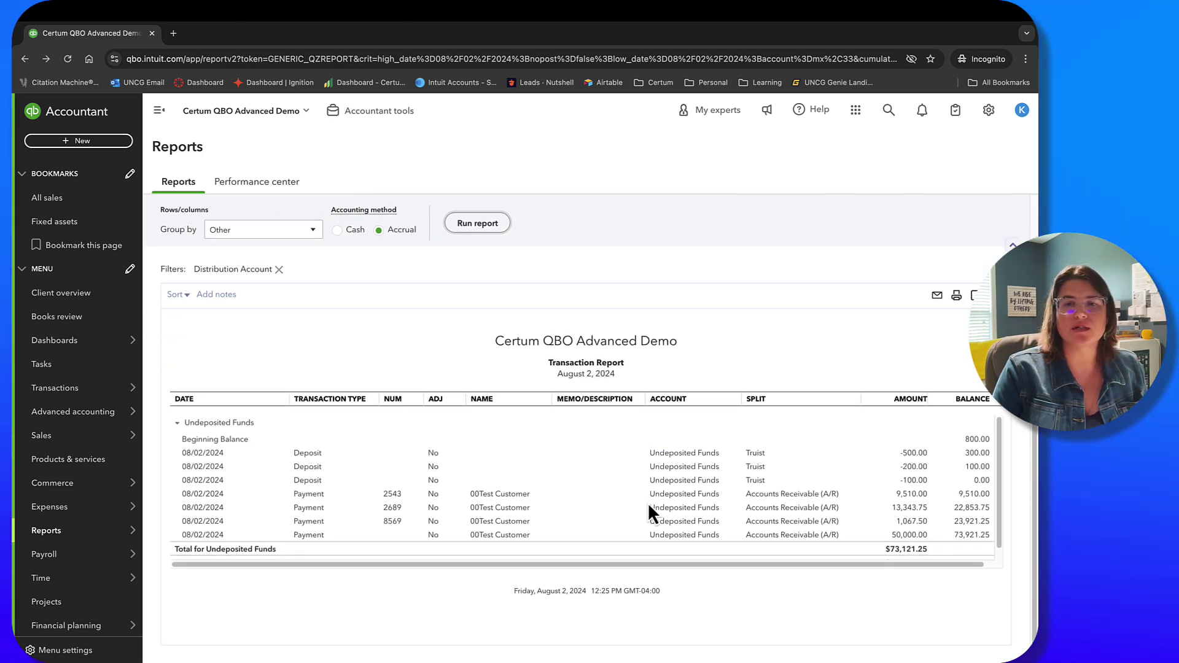
scroll(516, 503, up, 2)
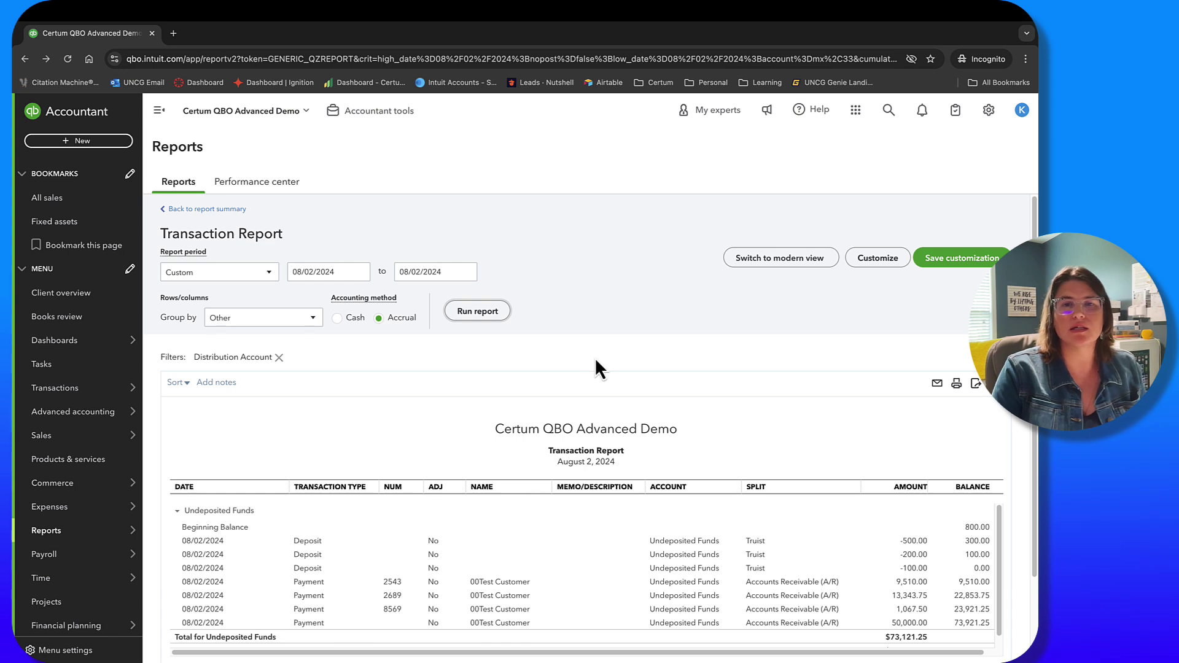
Check the Undeposited Funds transaction report under the Cash accounting method, then return it to Accrual and rerun it
click(337, 318)
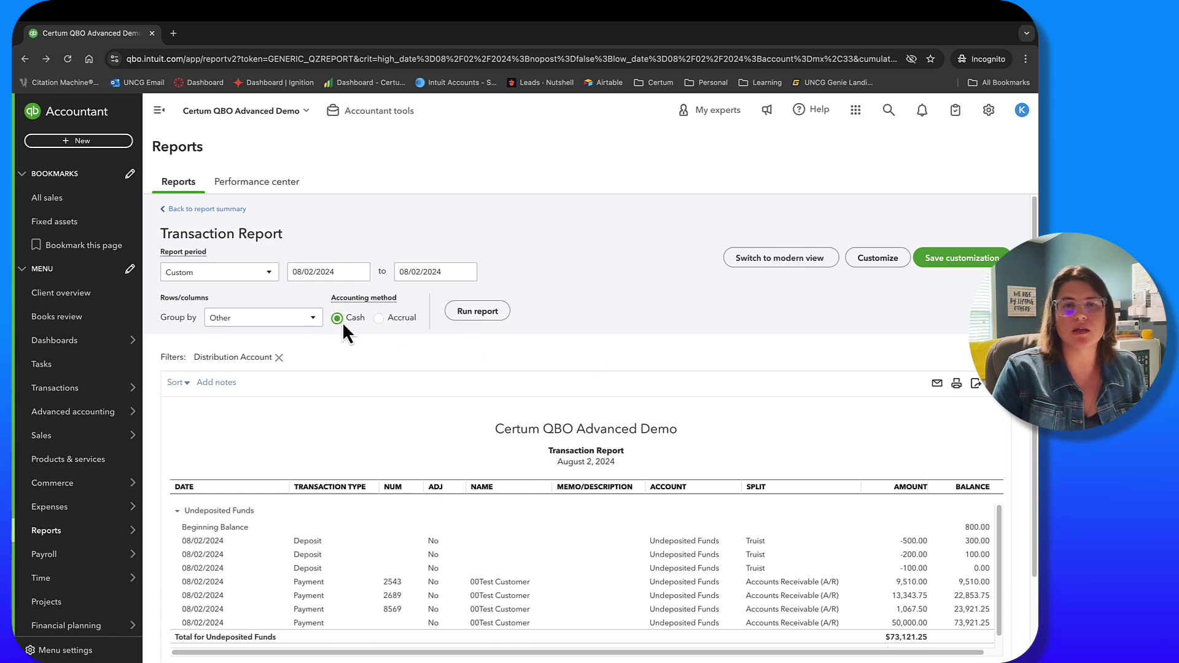
click(468, 314)
click(402, 318)
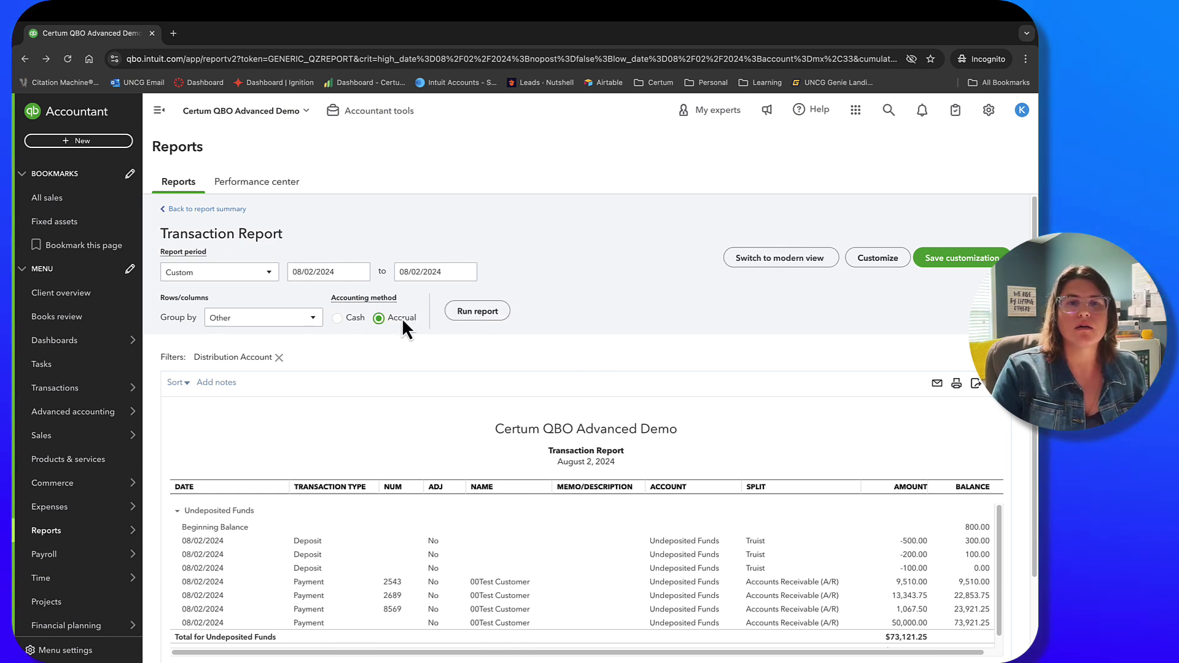
click(483, 313)
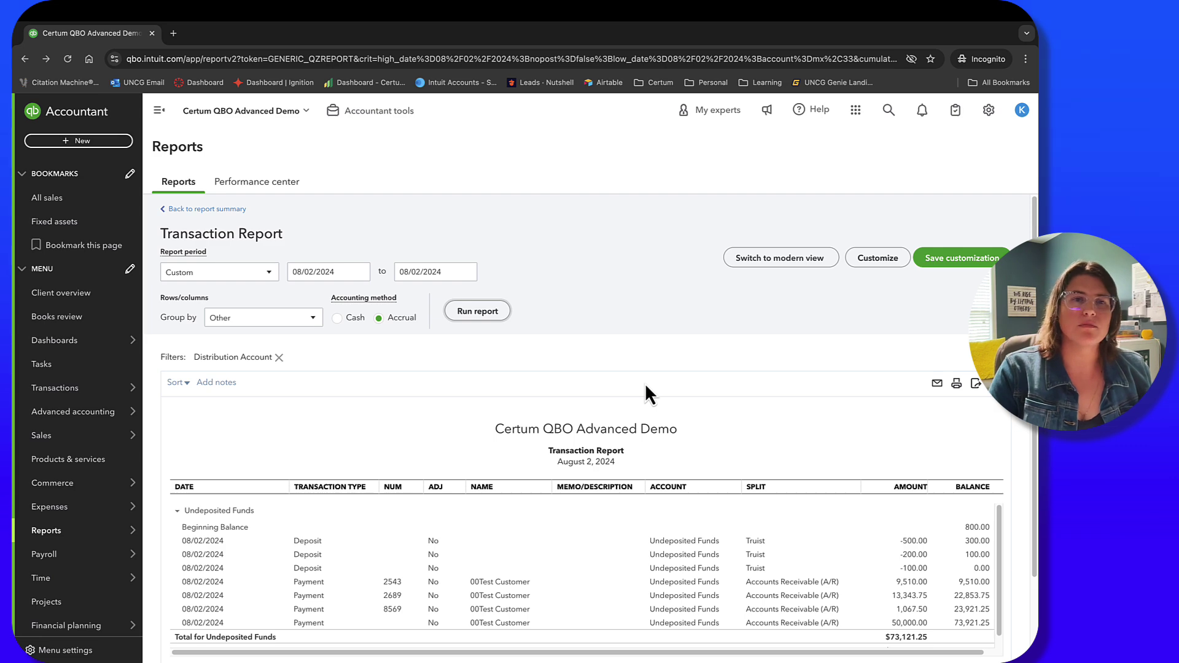
Start a bank deposit into Truist dated 08/09/2024, include all of the listed check and cash payments, and check the deposit amount
click(85, 141)
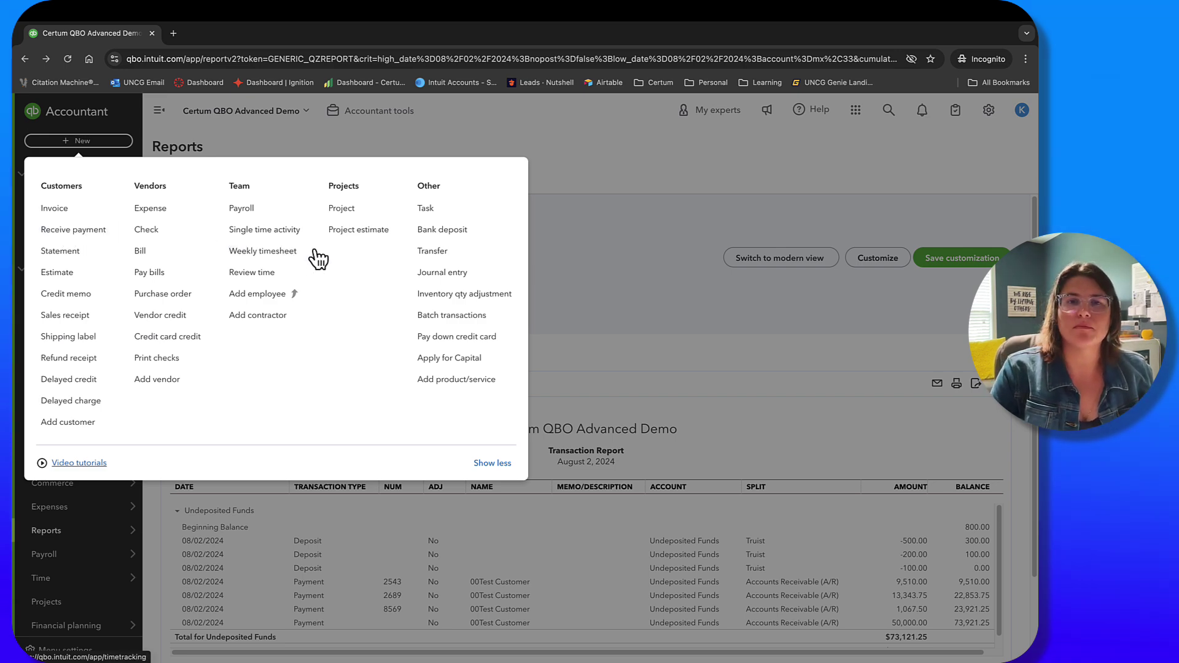
click(439, 231)
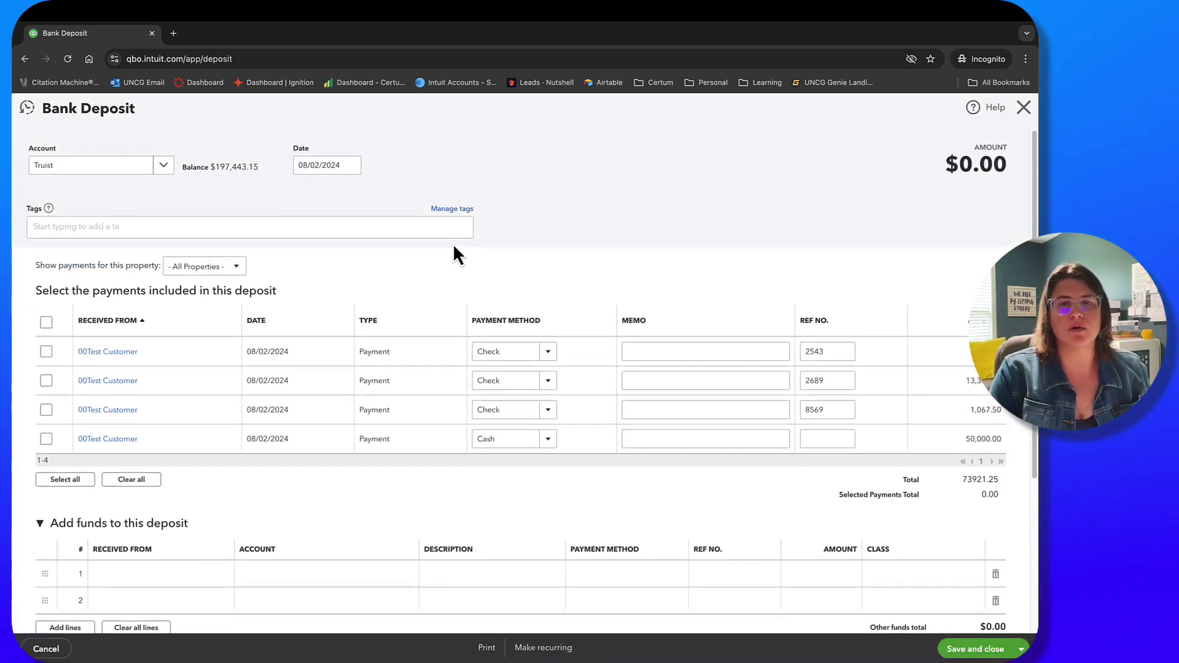
click(351, 165)
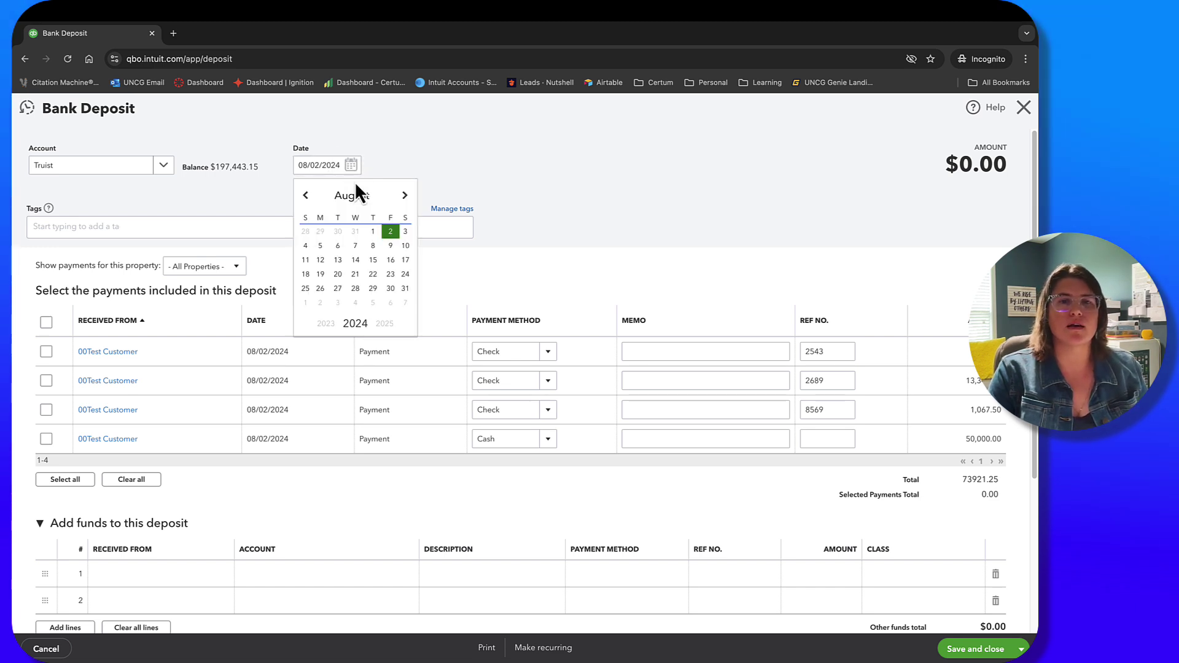
click(338, 245)
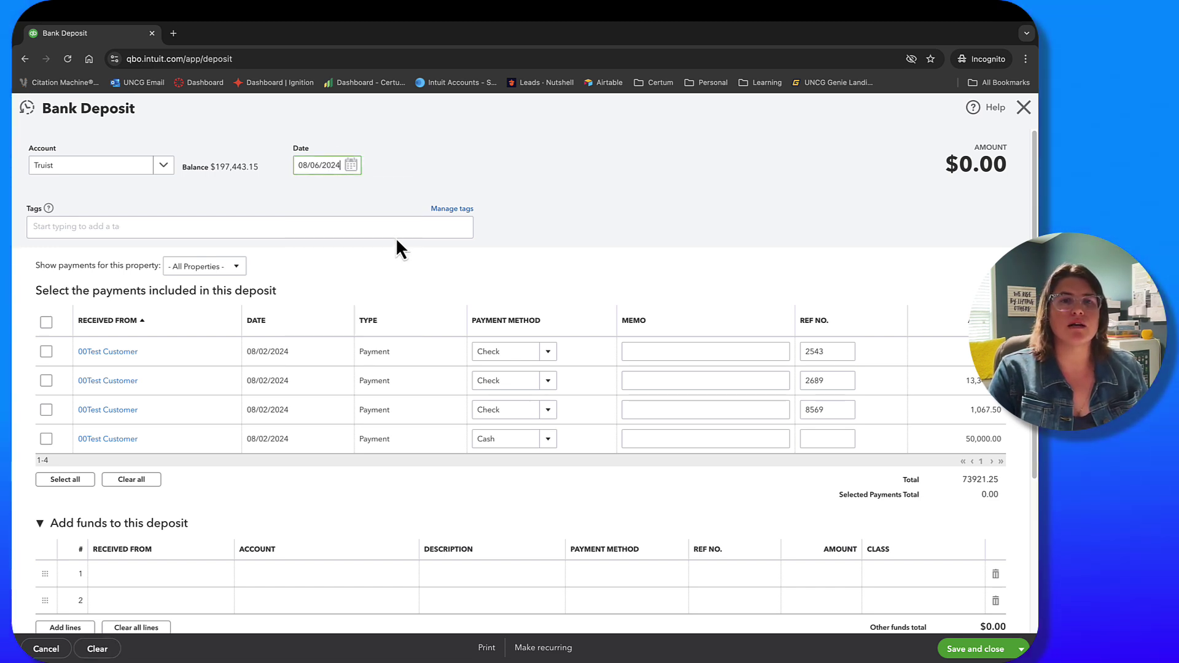
click(351, 164)
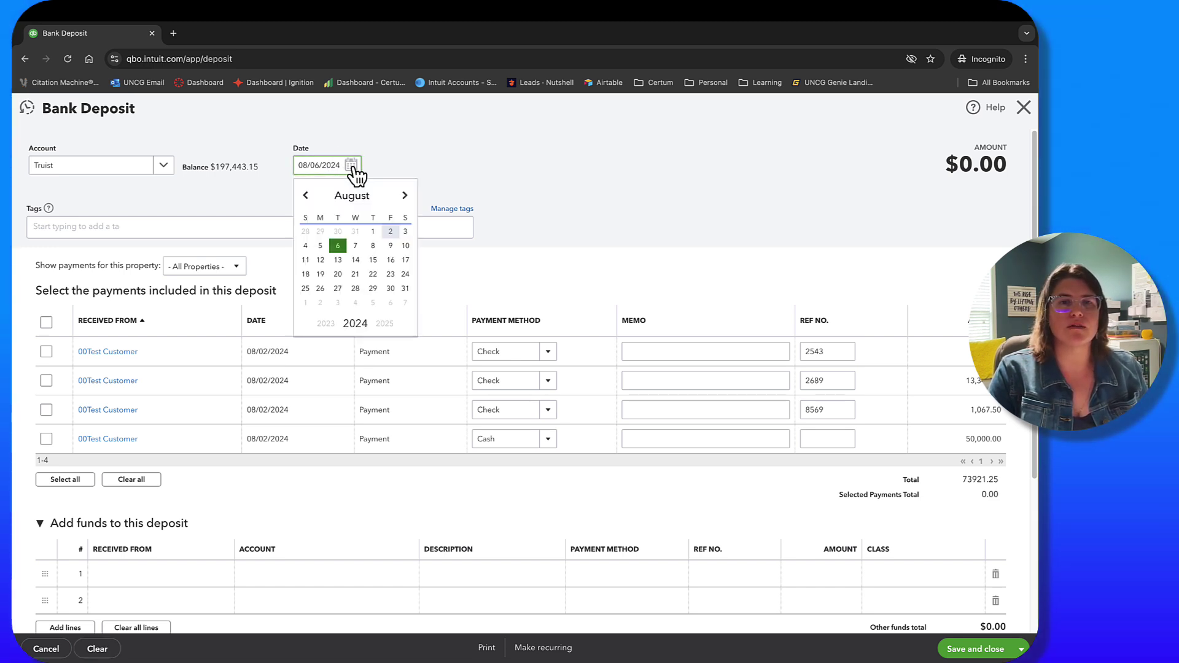
click(392, 246)
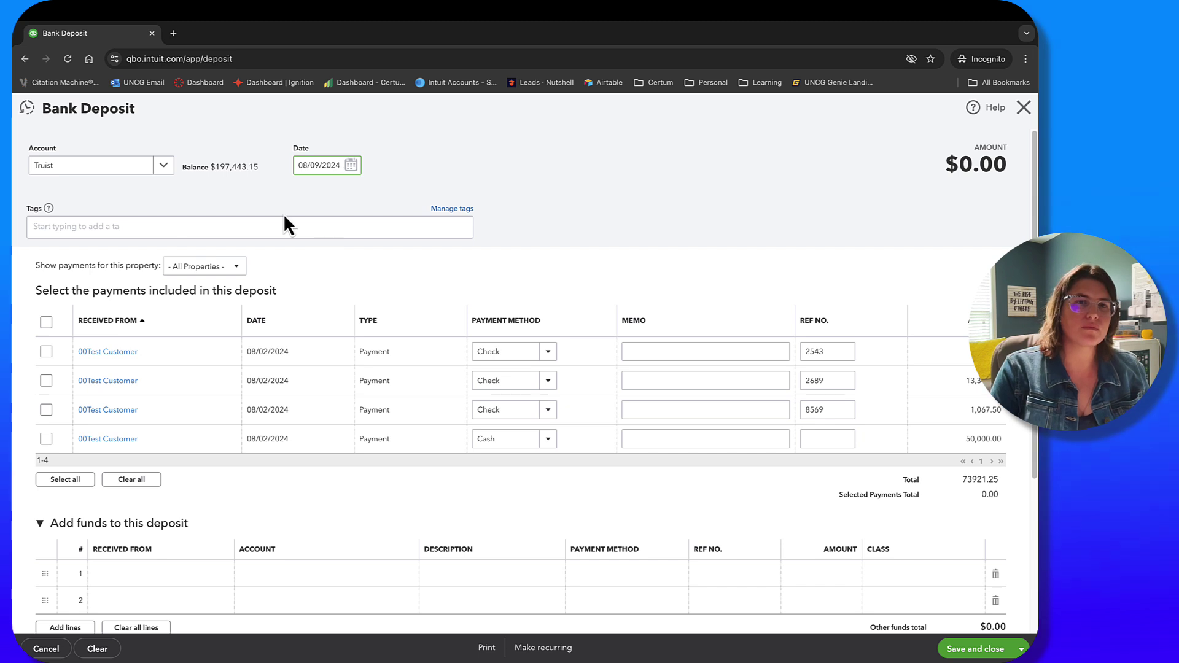
click(46, 321)
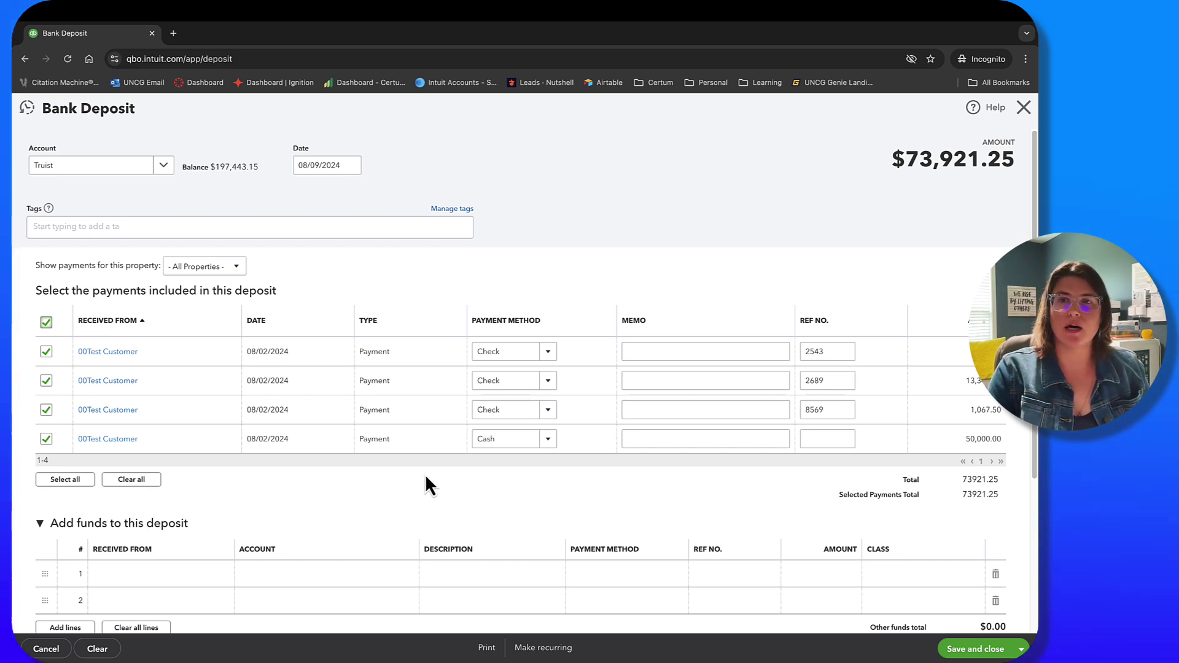
drag(898, 158, 1010, 158)
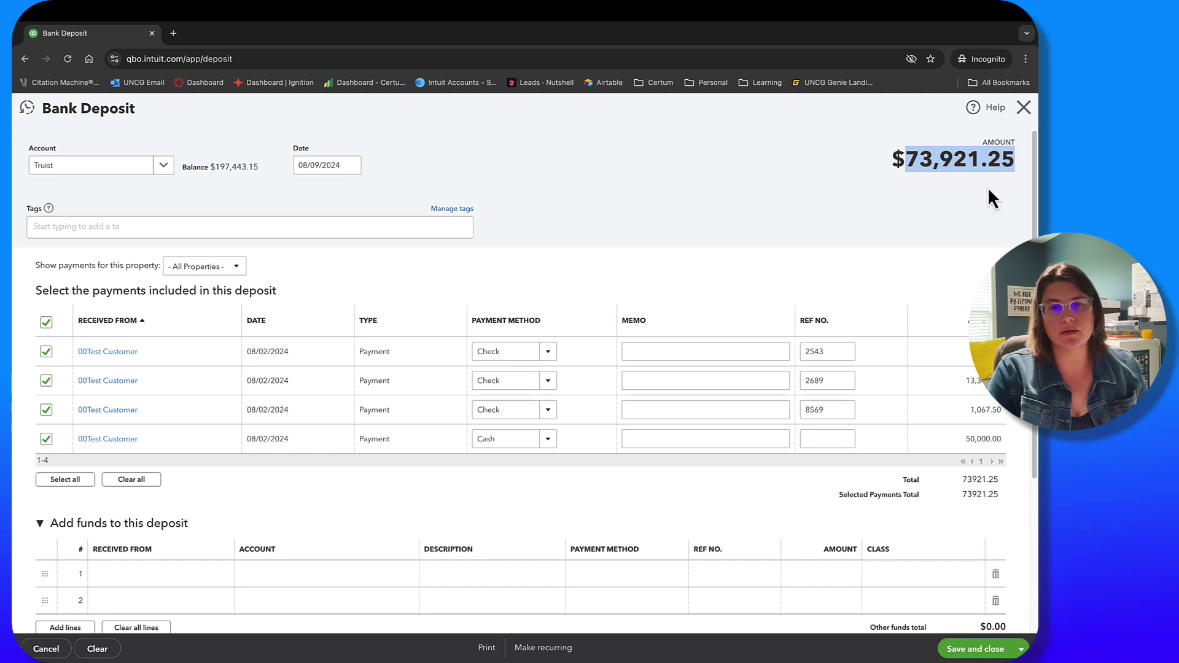
Preview the printable deposit slip and summary, close the preview without printing, then save and close the bank deposit
click(488, 648)
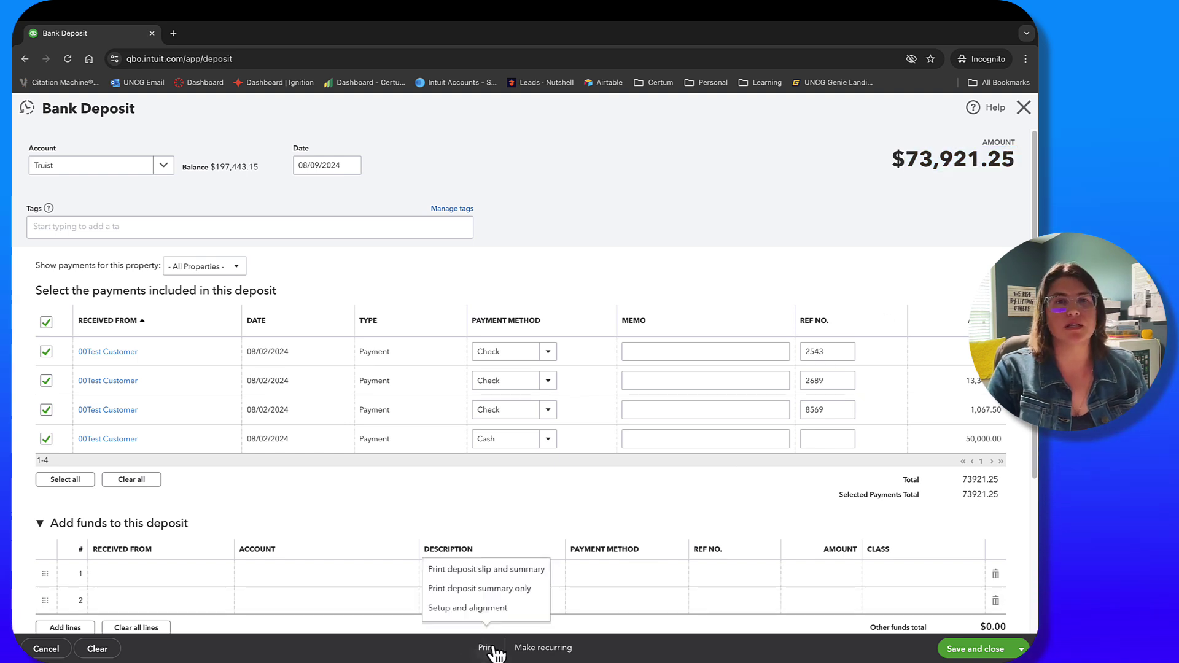
click(499, 570)
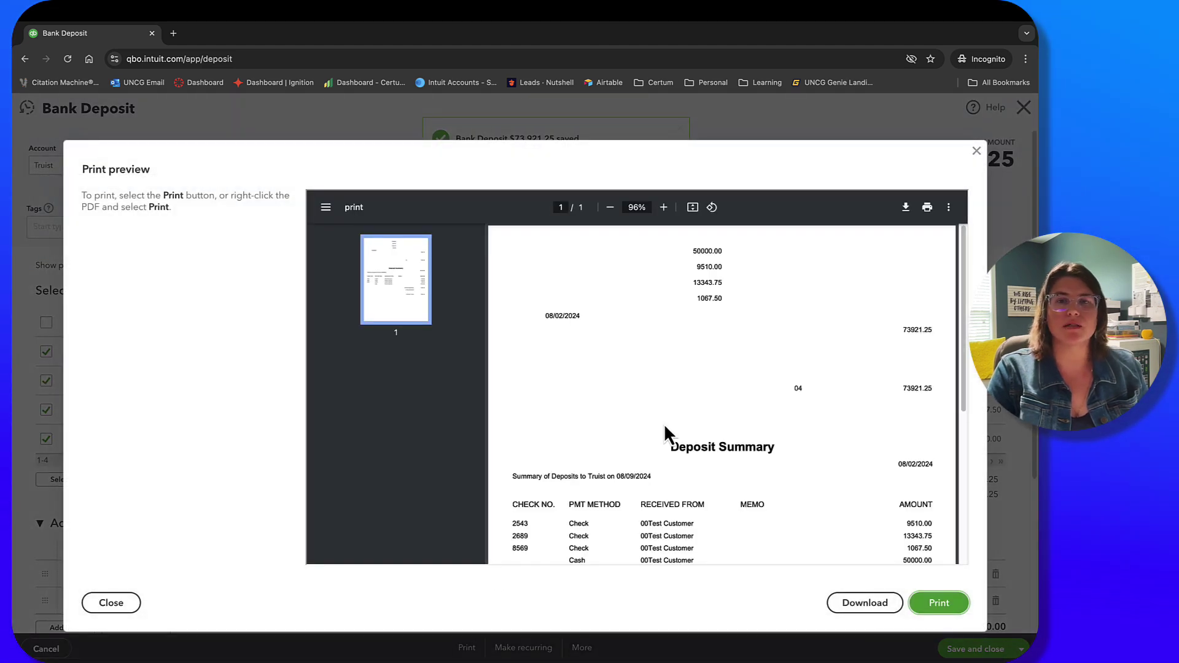
scroll(665, 424, down, 5)
scroll(664, 424, up, 5)
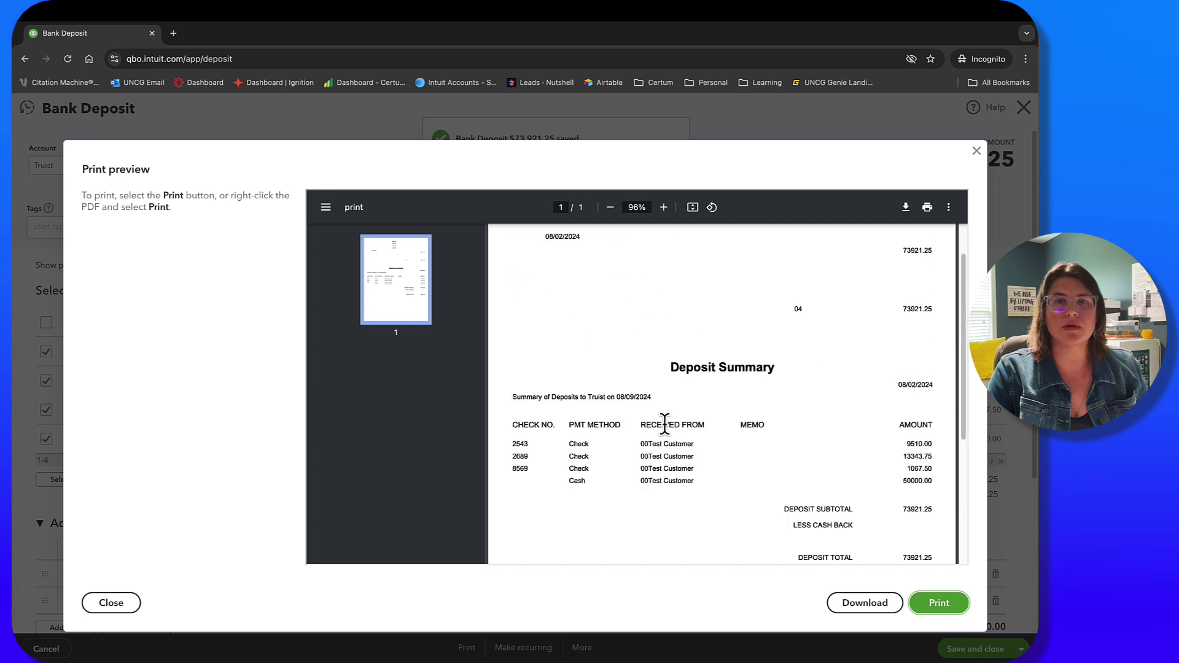
click(976, 150)
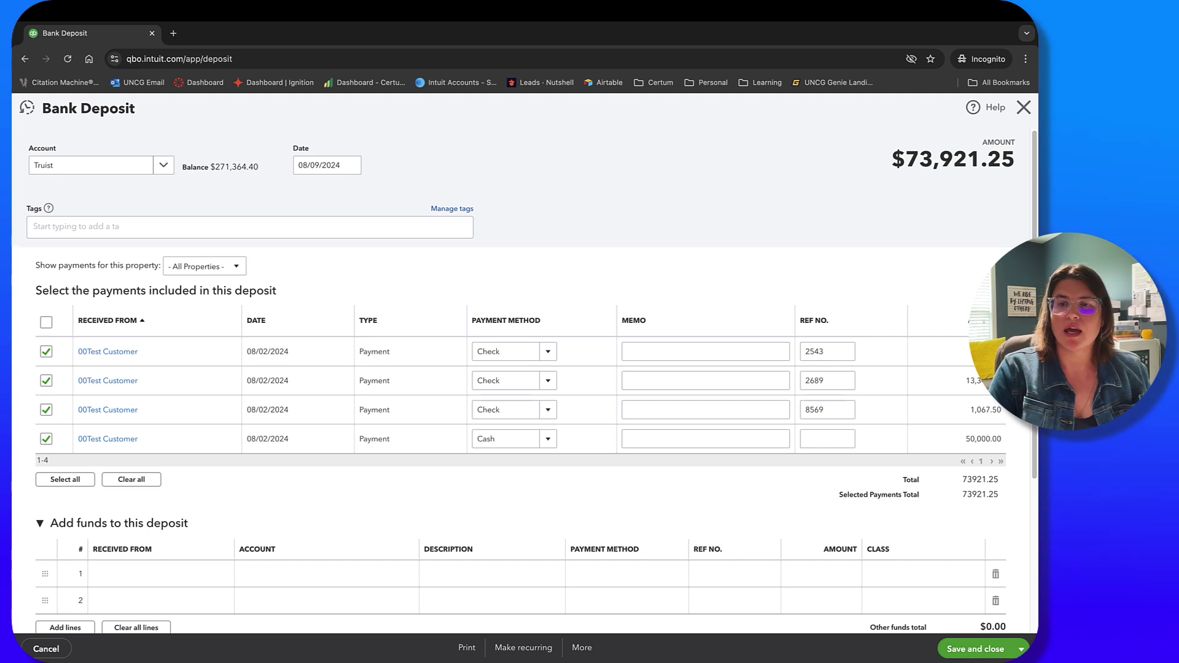
click(990, 652)
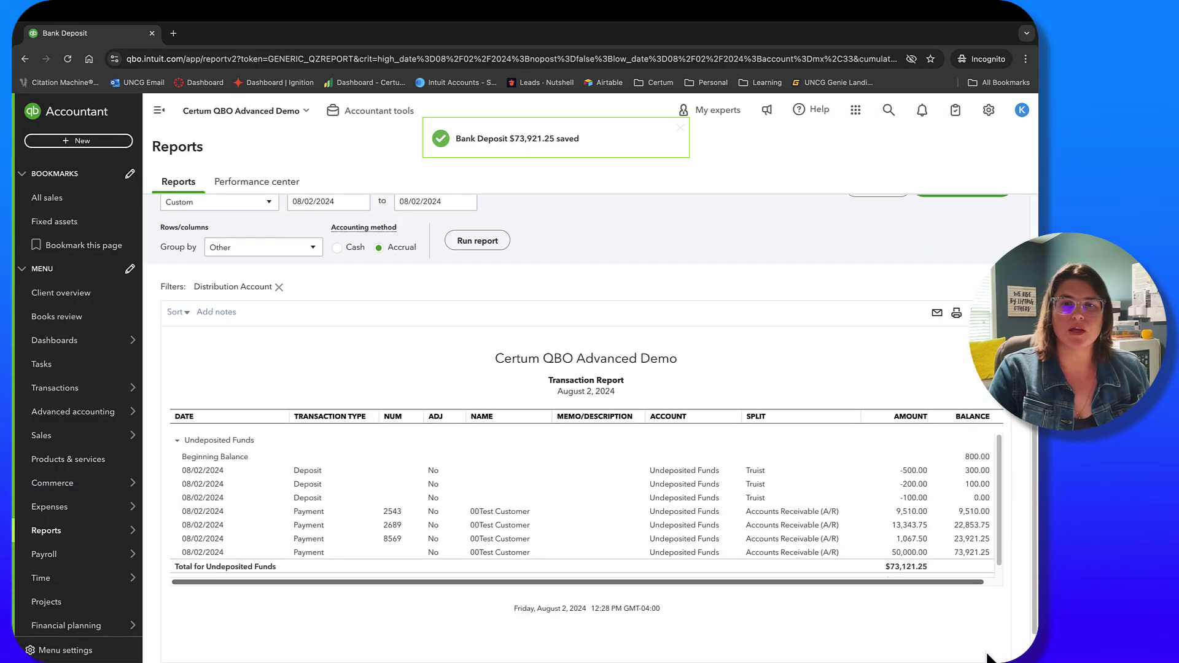
Extend the transaction report's end date to 08/10/2024, rerun it, and examine the Undeposited Funds entries
scroll(509, 425, up, 2)
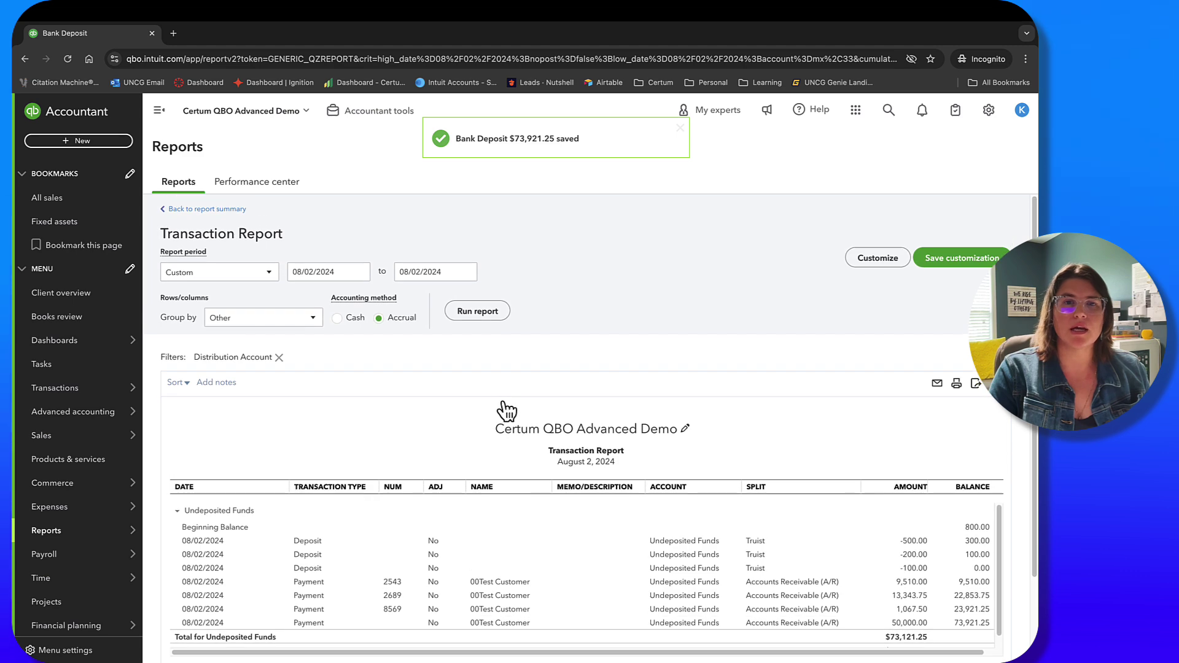
click(466, 272)
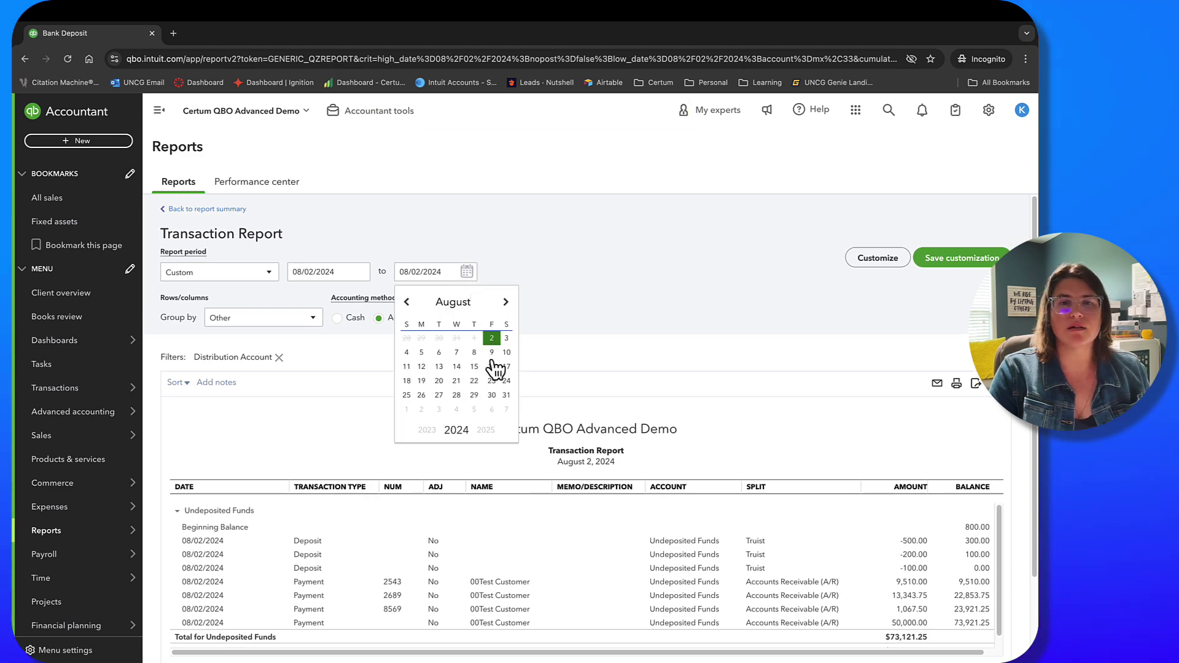
click(506, 352)
click(495, 314)
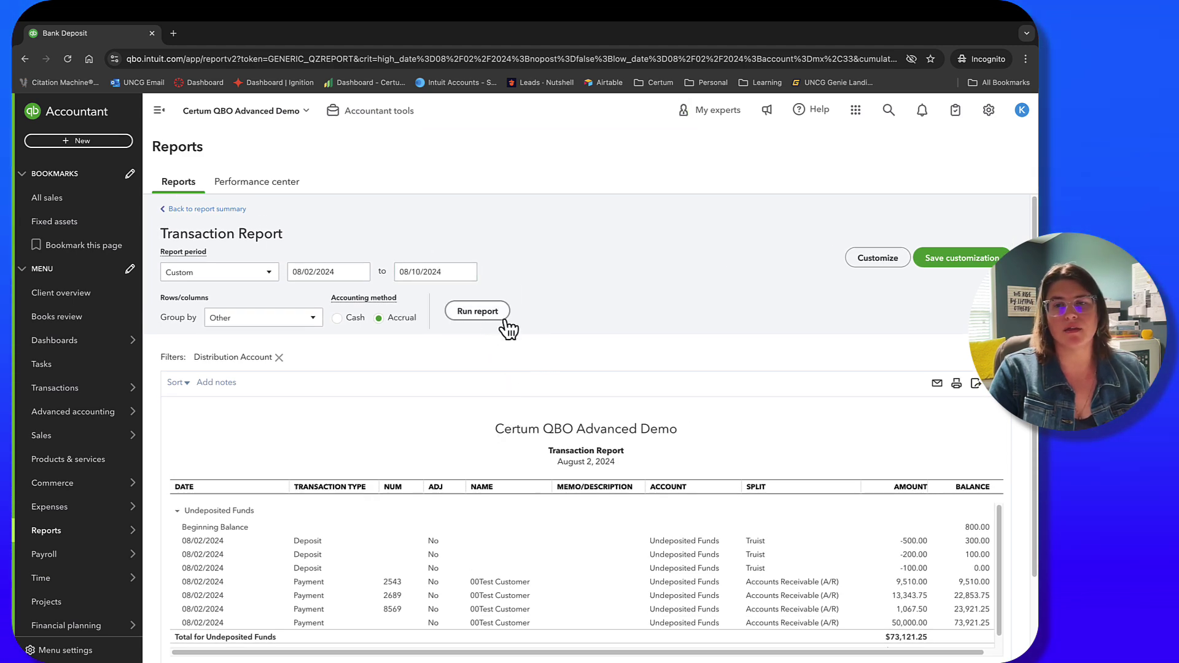
scroll(563, 362, down, 3)
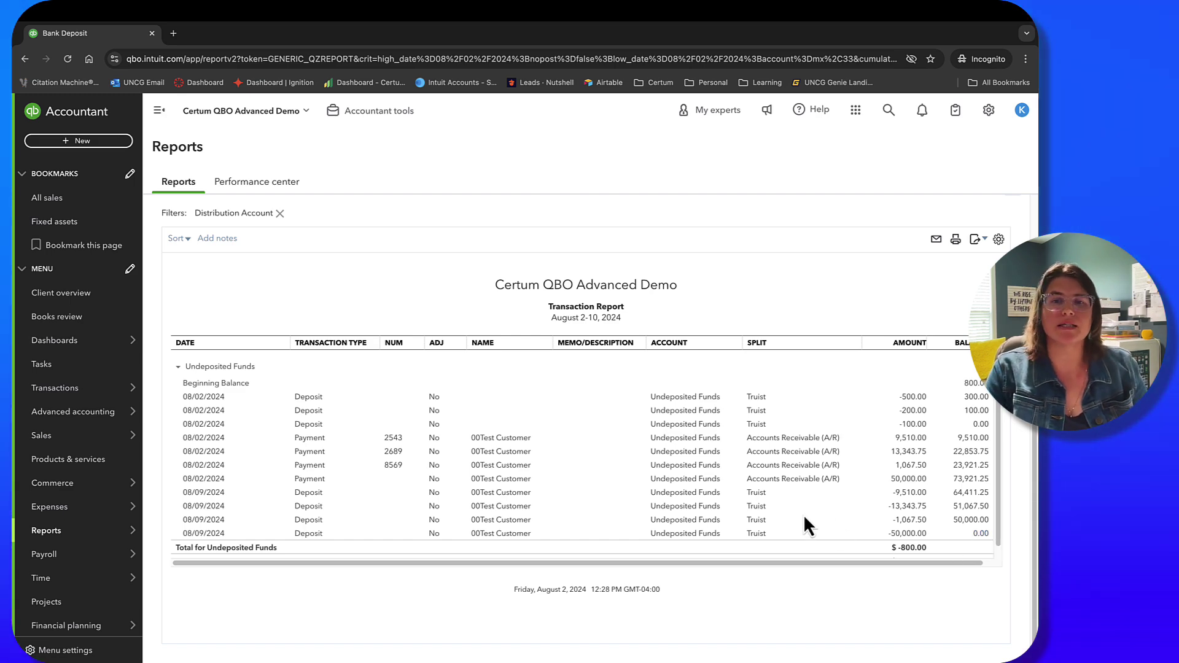
Open the Reconcile page and search its account list for "undep"
click(988, 114)
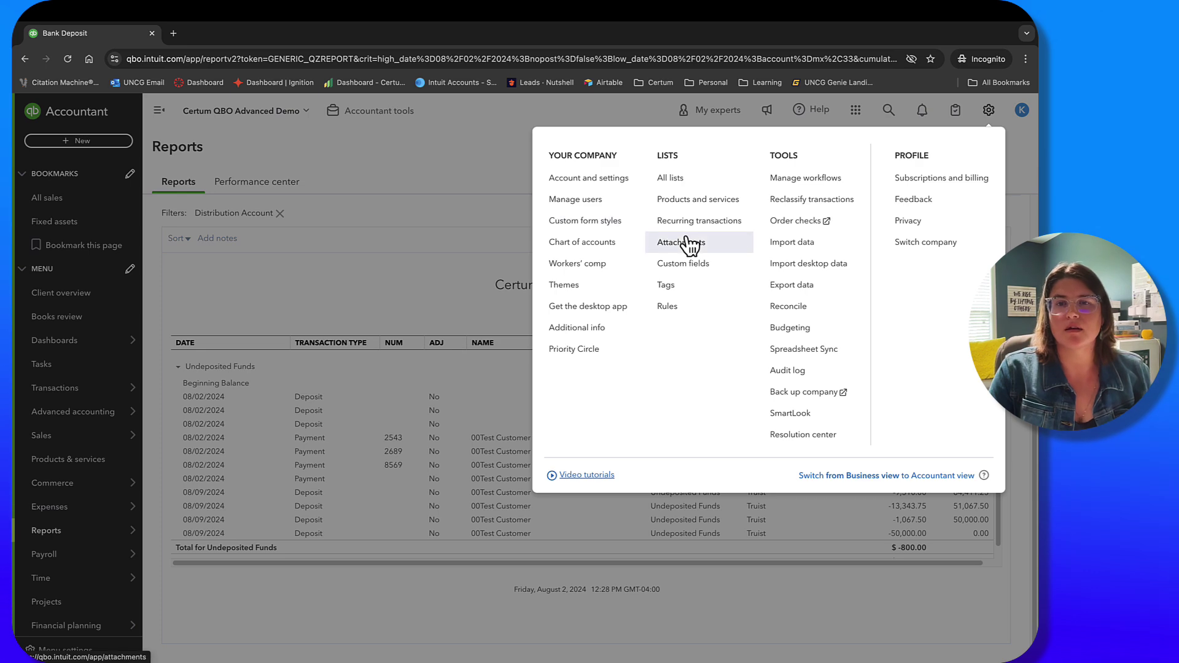
click(803, 313)
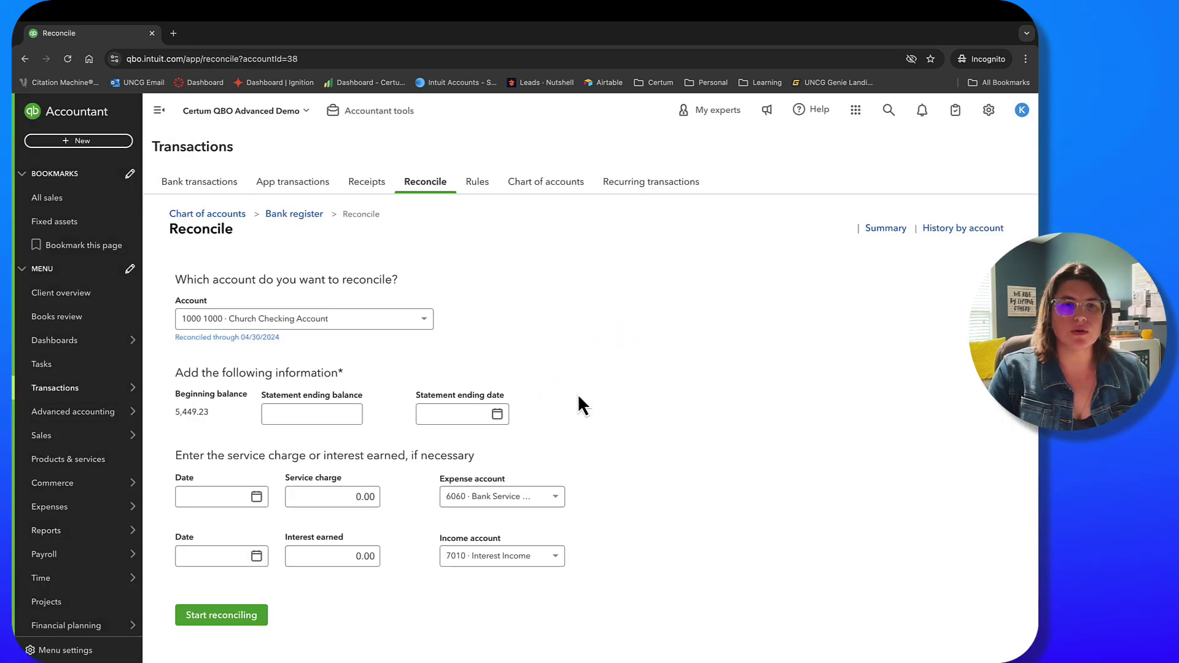
click(390, 319)
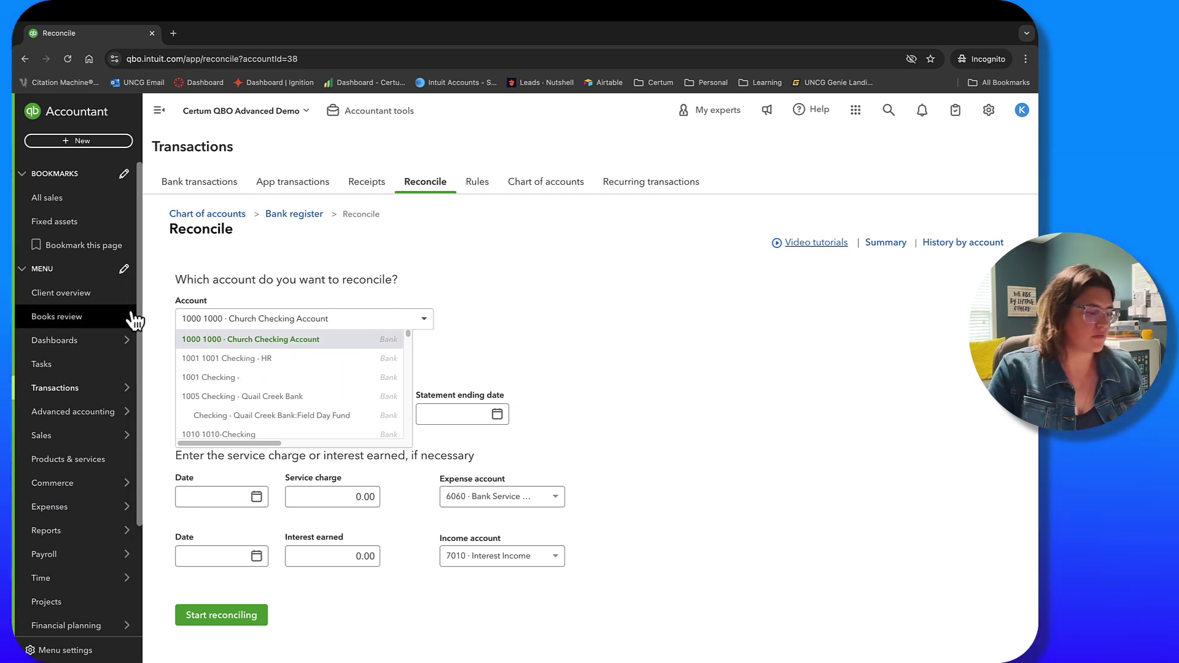
text(undep)
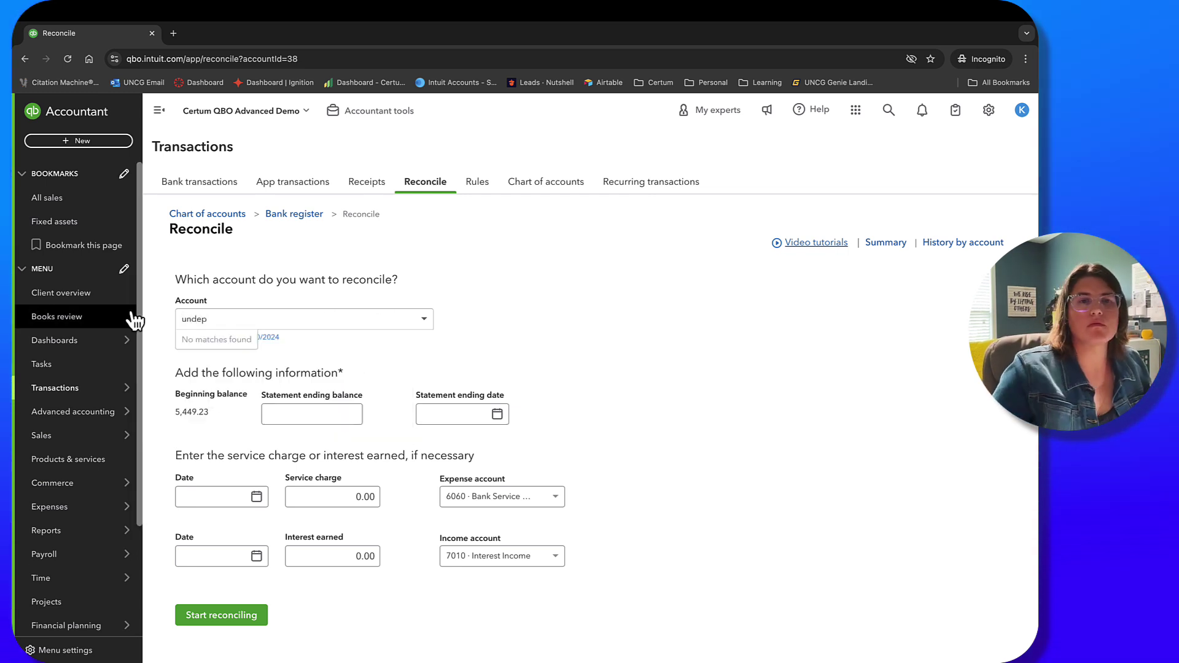
click(428, 332)
Choose Truist as the account to reconcile
click(425, 323)
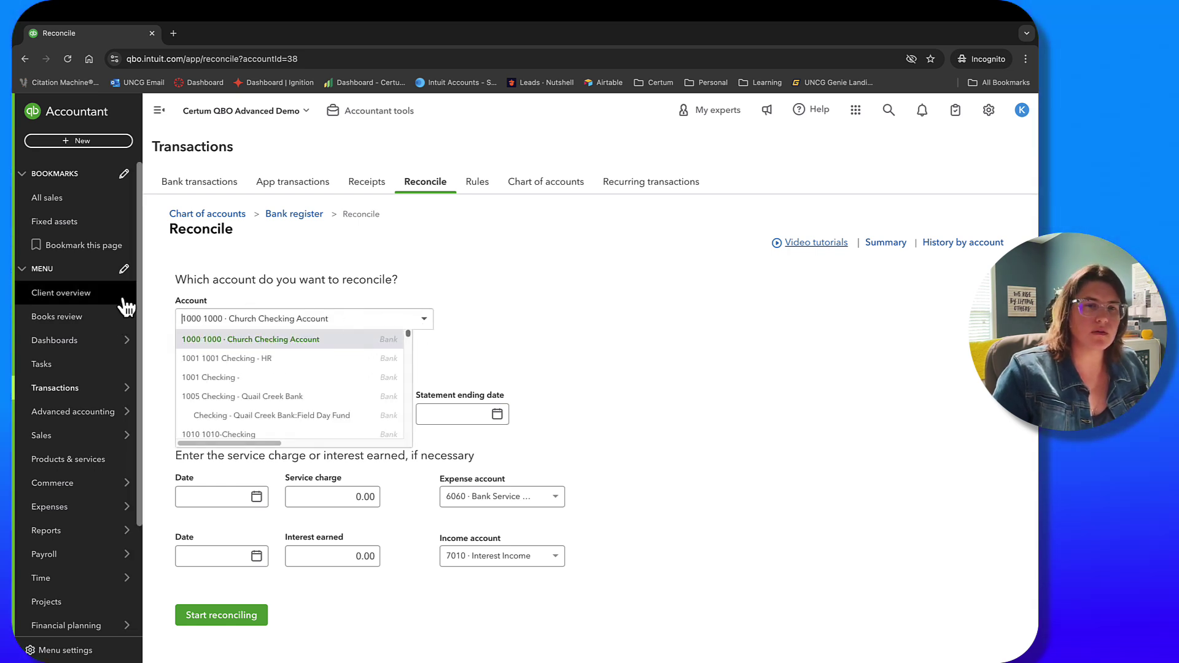
text(tru)
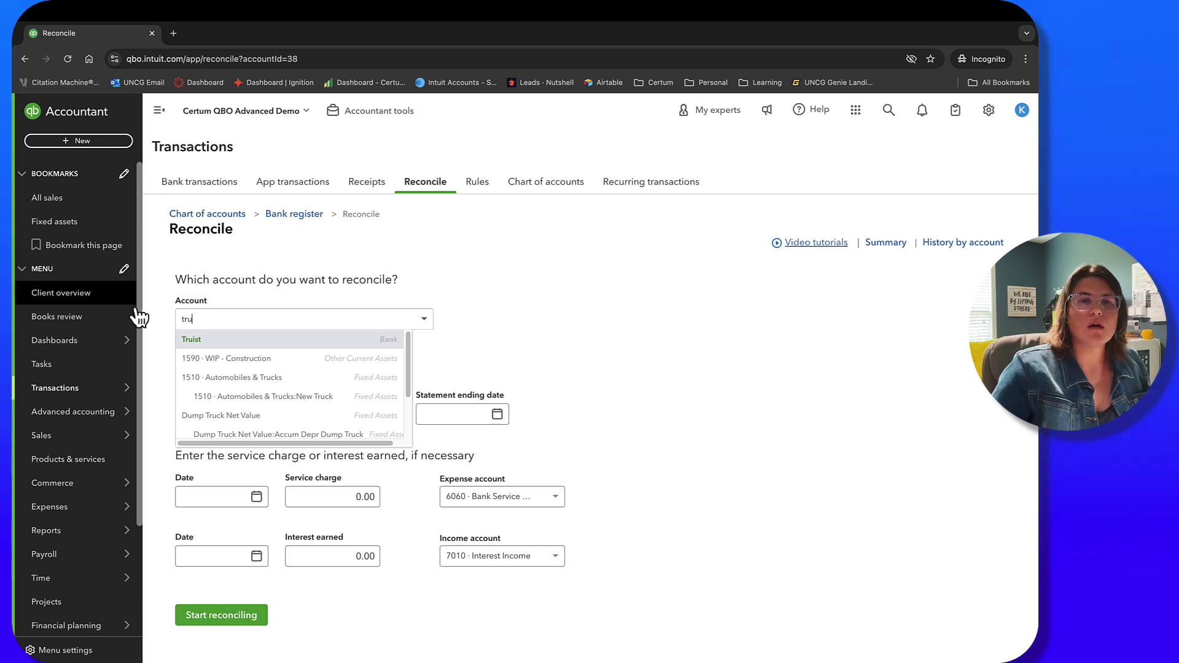
click(190, 340)
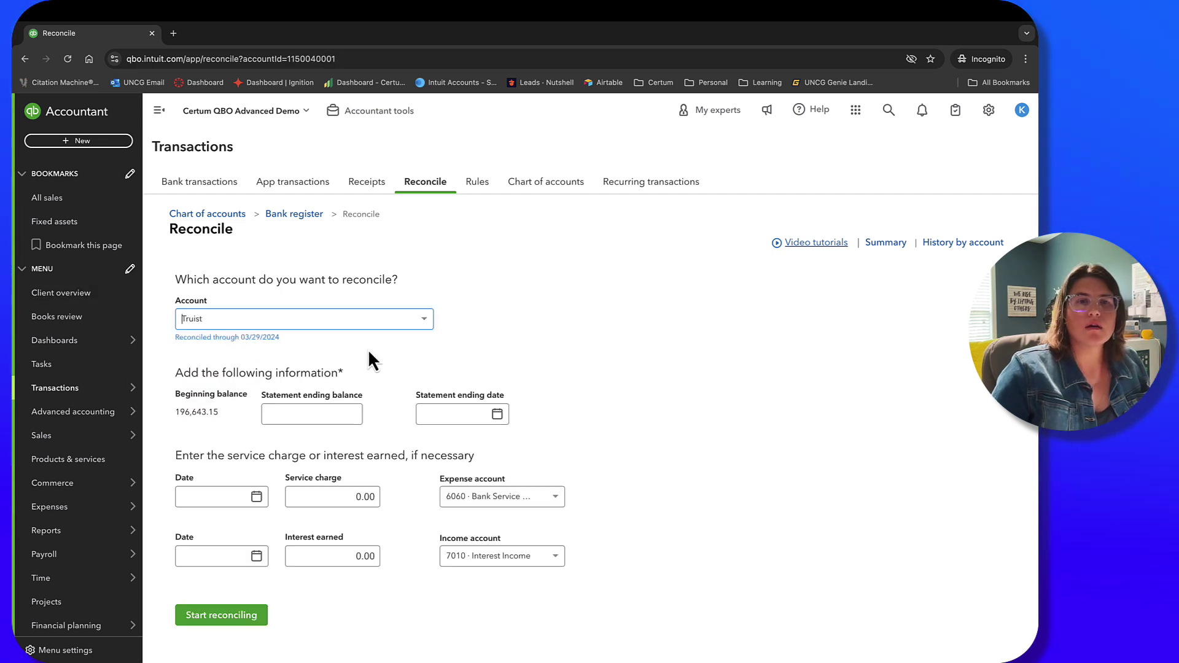
Enter a statement ending balance of 1,000,000.00 and an ending date of 08/31/2024, then start the Truist reconciliation
click(303, 414)
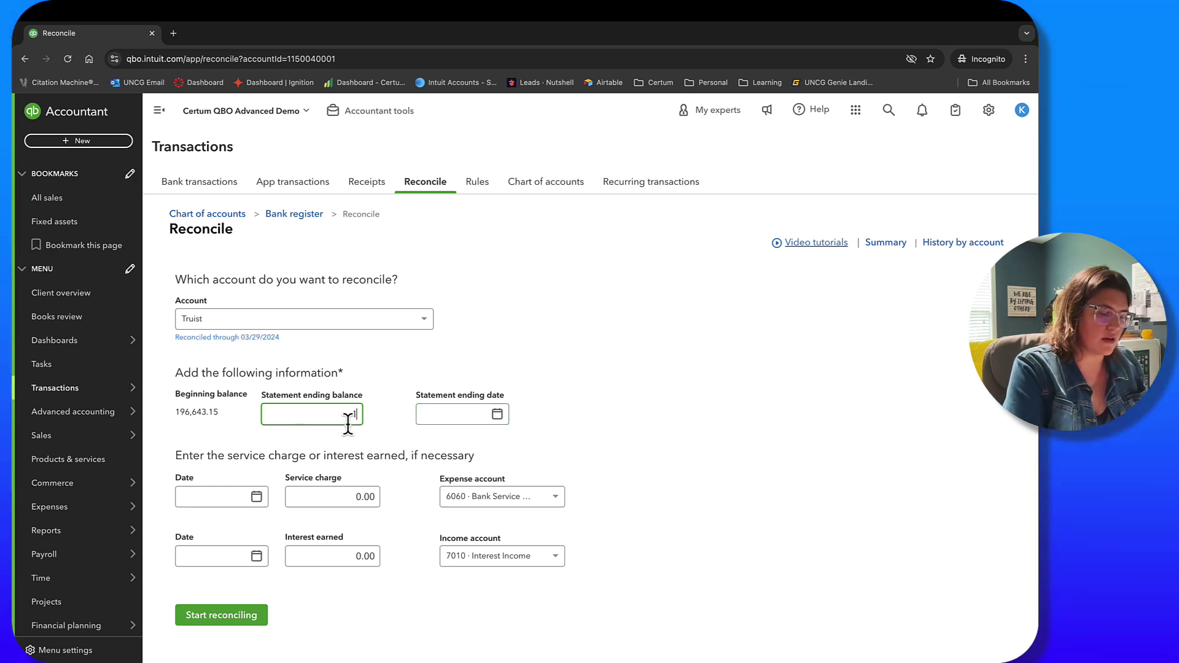
text(20)
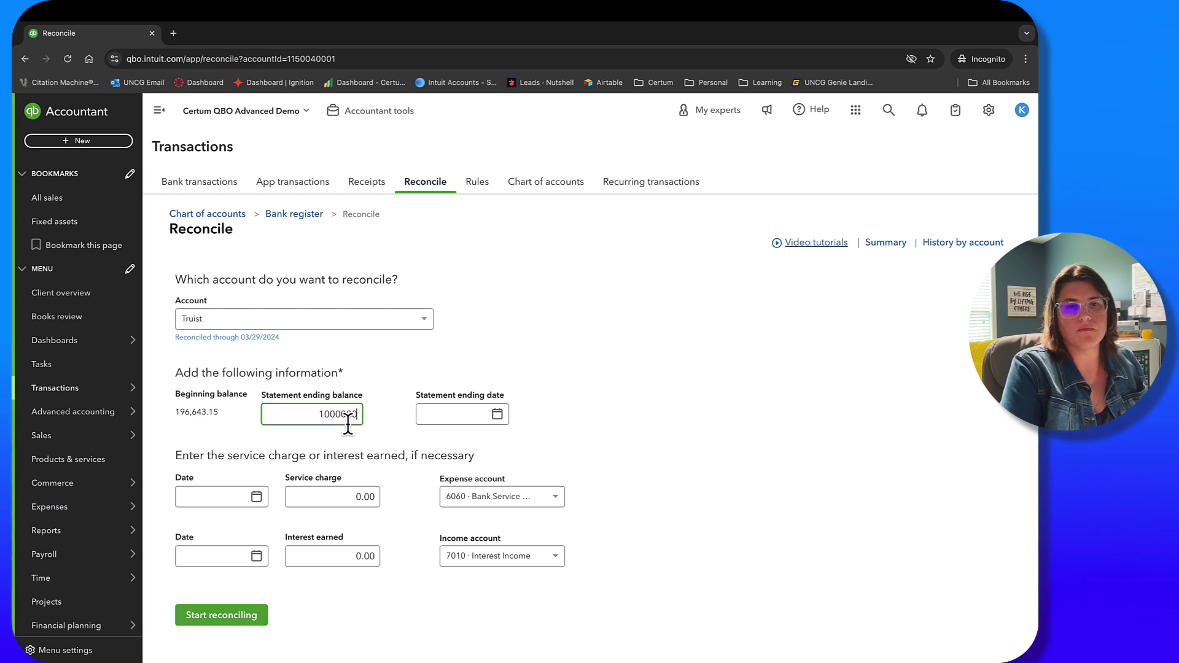
key(Tab)
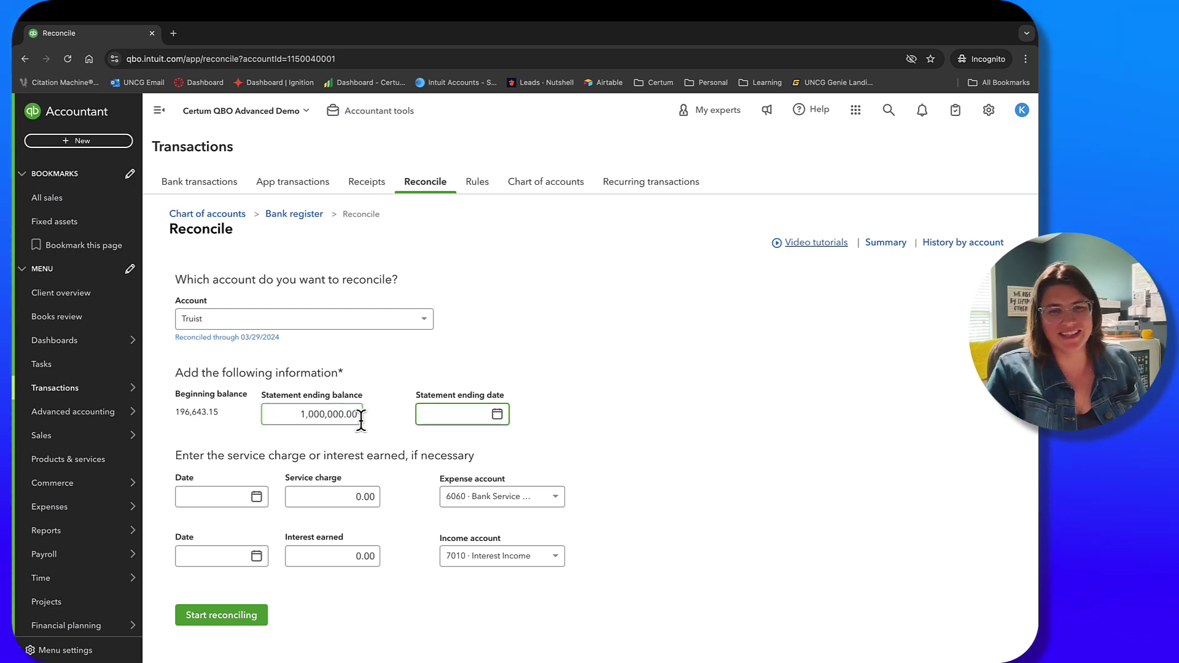
click(496, 415)
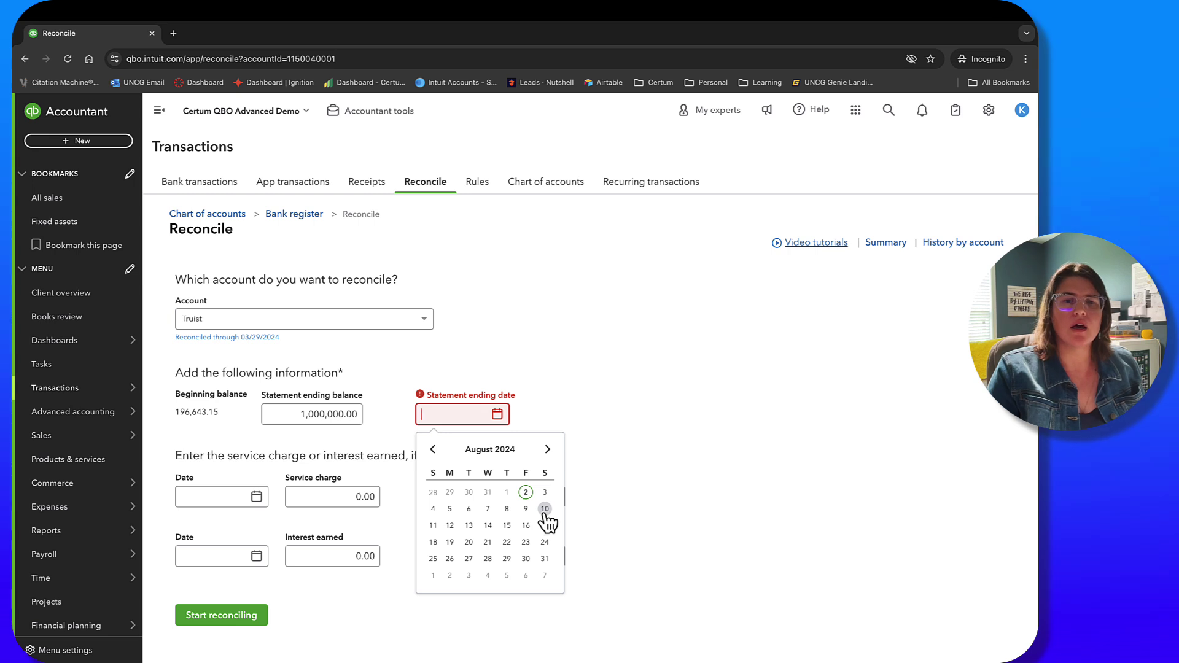
click(544, 559)
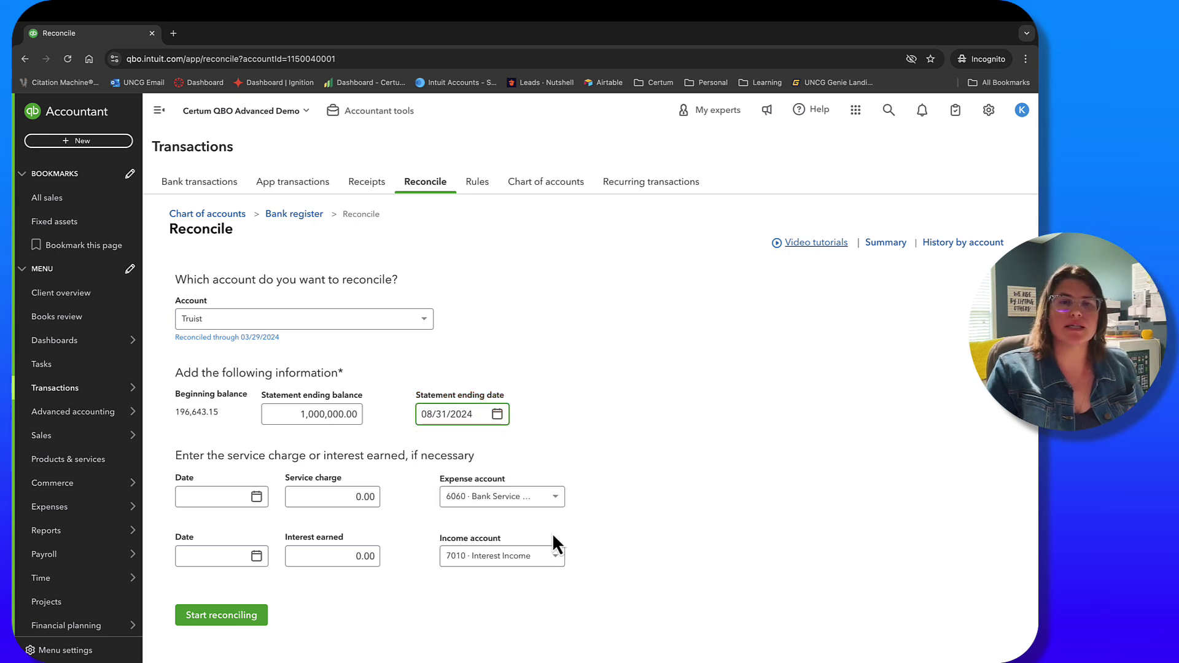
click(254, 616)
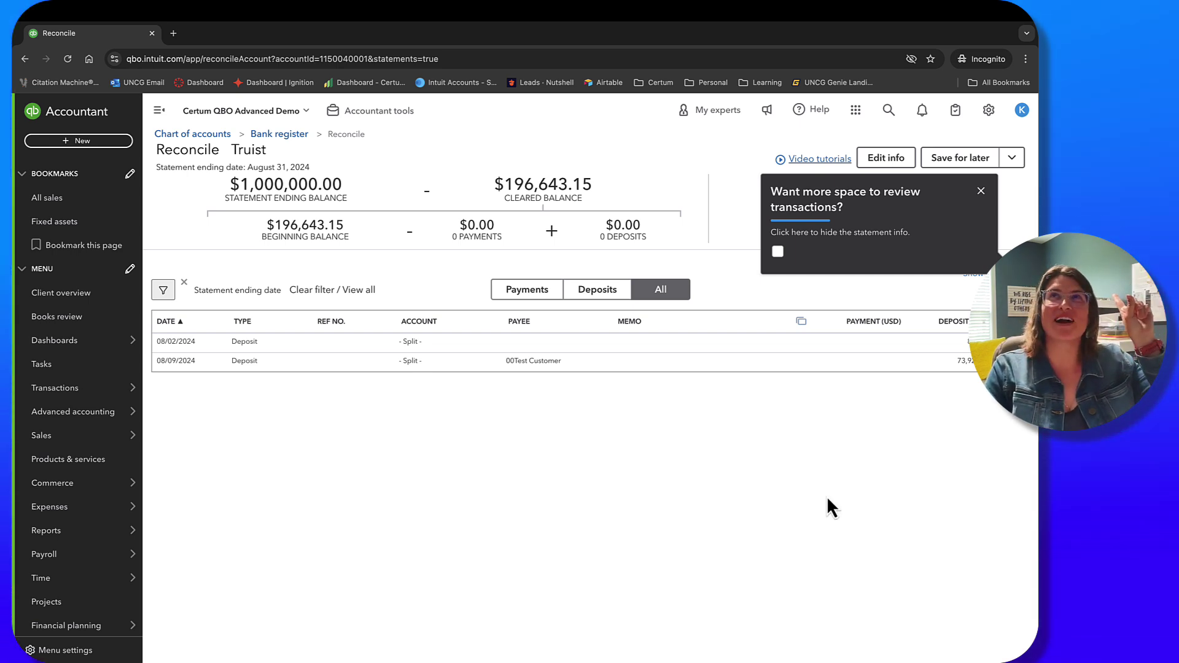
mouse_move(375, 661)
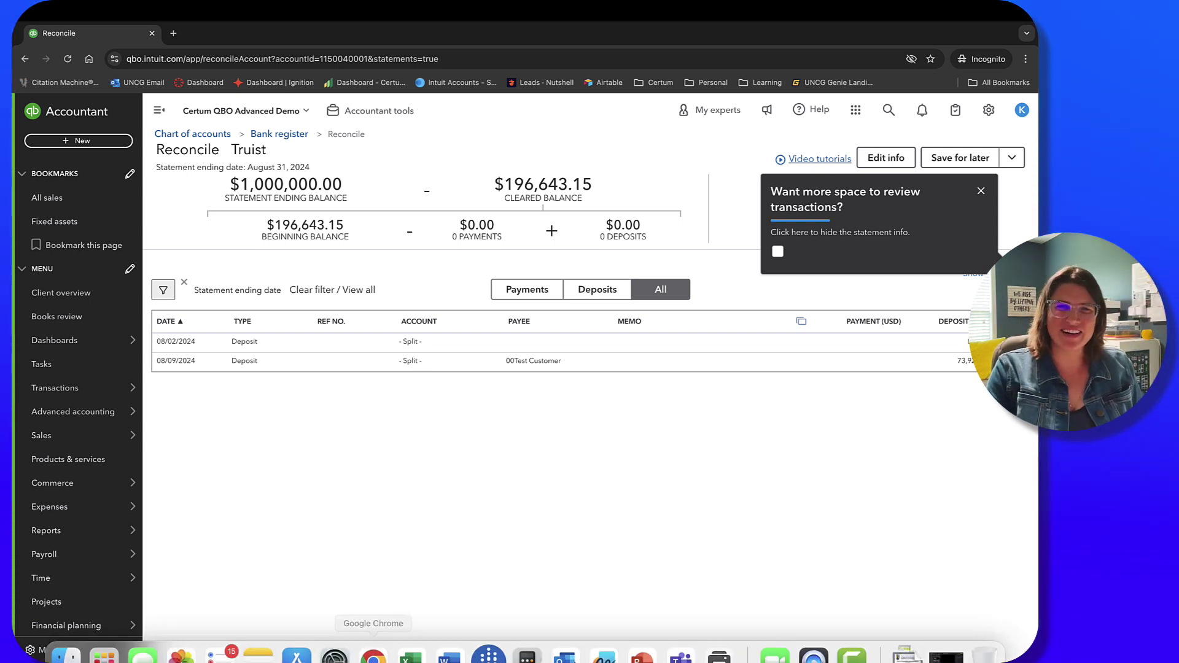